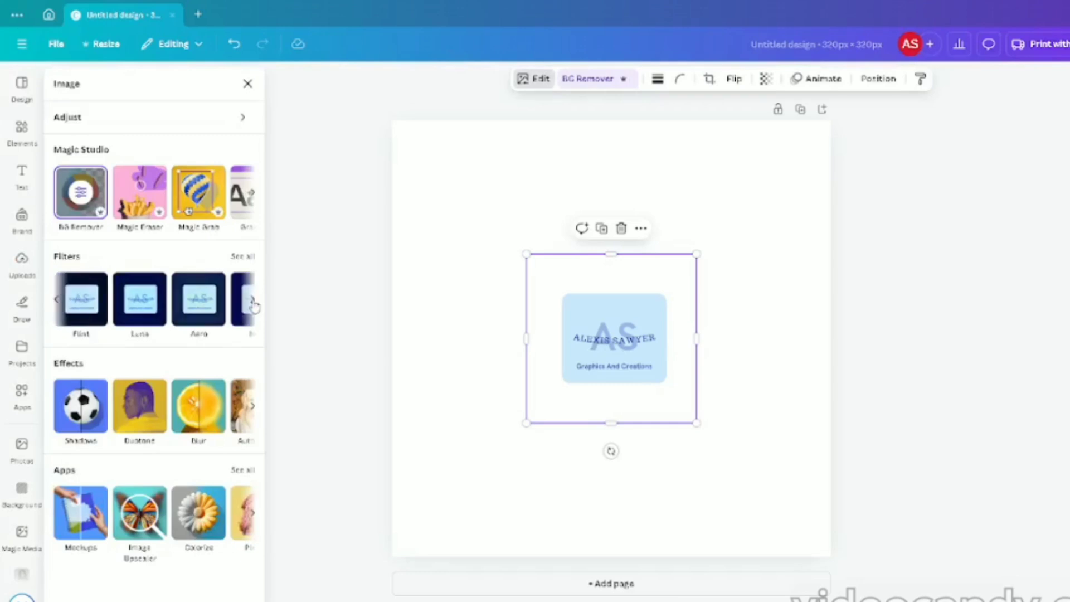
Apply a custom Duotone effect to the logo image and set its highlights to near-black so it becomes a solid black card.
left_click(139, 299)
left_click(152, 437)
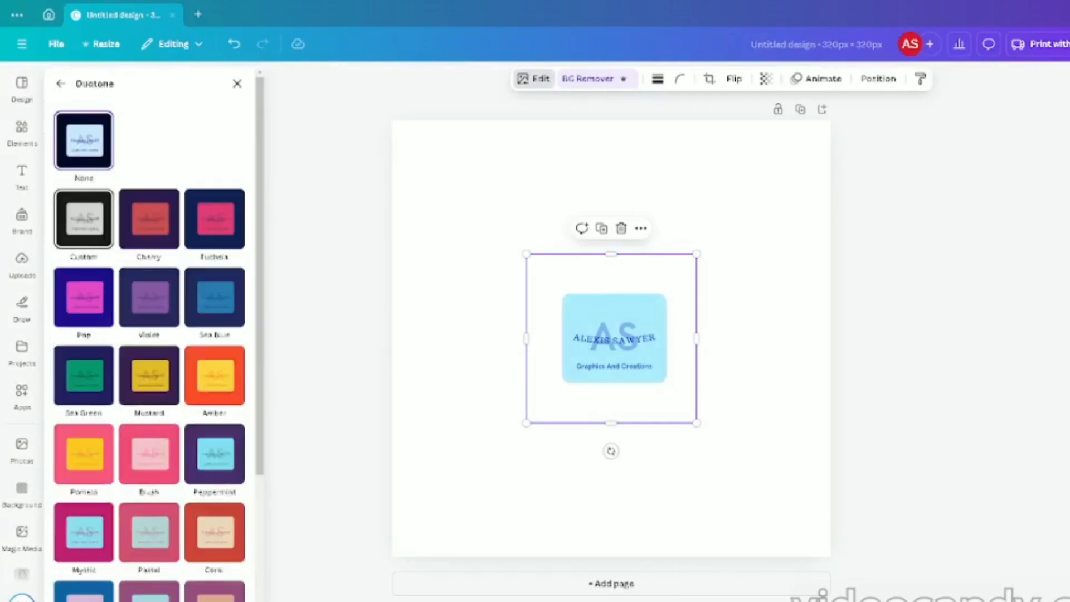
left_click(83, 218)
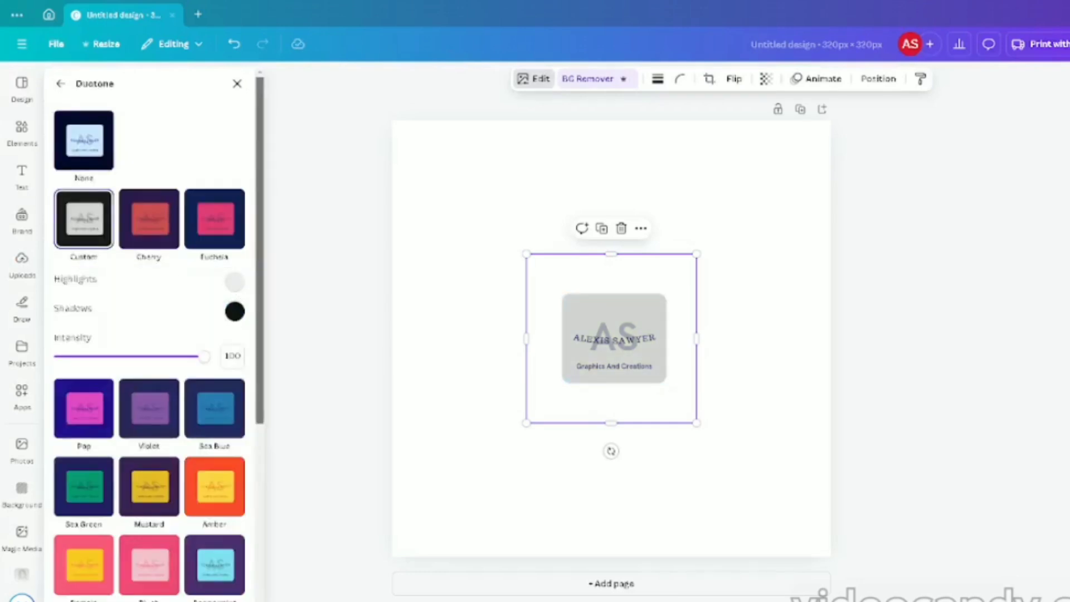
scroll(239, 281, "down", 3)
scroll(240, 281, "up", 3)
left_click(235, 281)
left_click(239, 367)
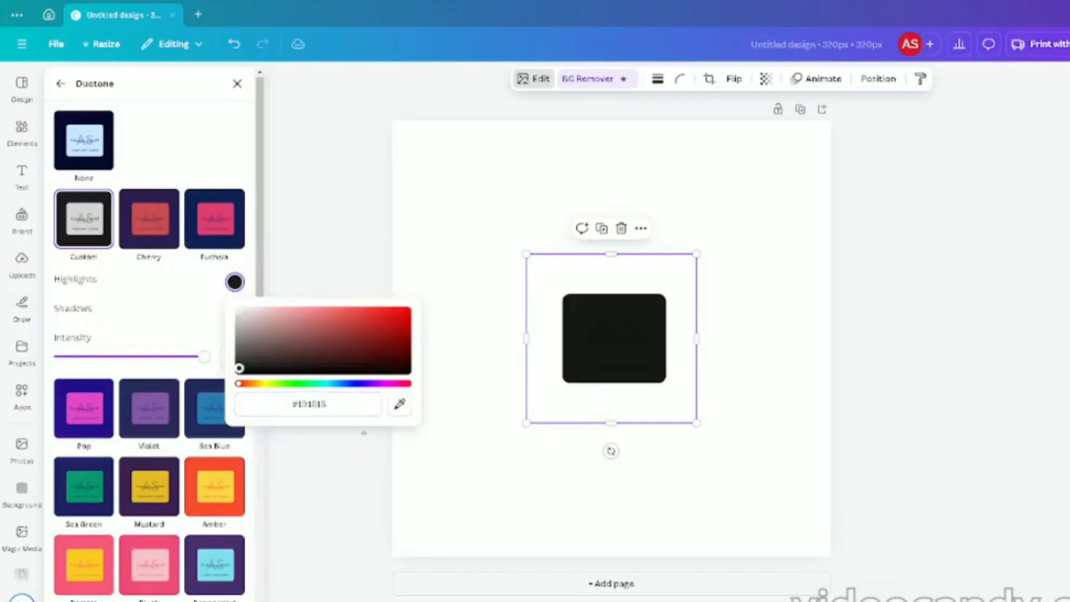
left_click(474, 438)
Duplicate the black card and recolor the copy solid gray through its duotone highlights and shadows.
left_click(631, 373)
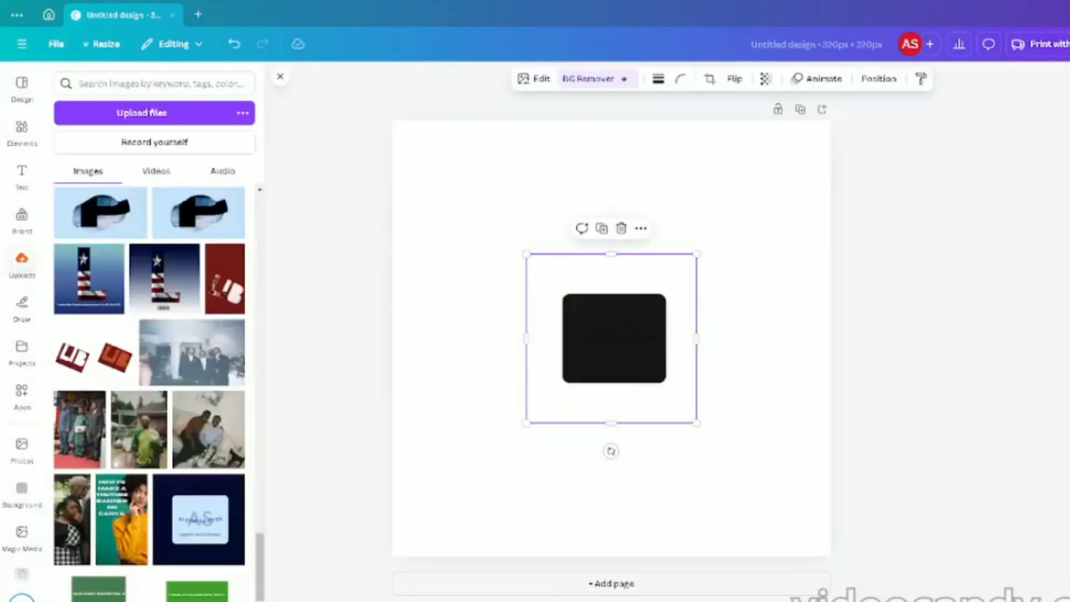
key("ctrl+d")
left_click(534, 79)
left_click(141, 449)
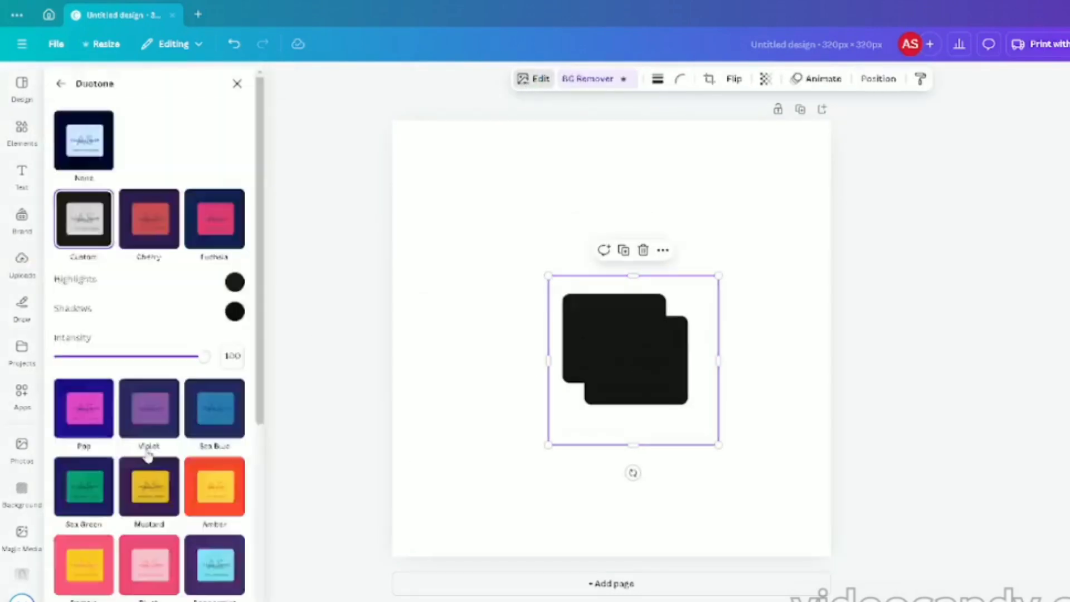
left_click(235, 283)
mouse_move(239, 335)
left_mouse_down()
mouse_move(236, 310)
mouse_move(239, 327)
left_mouse_up()
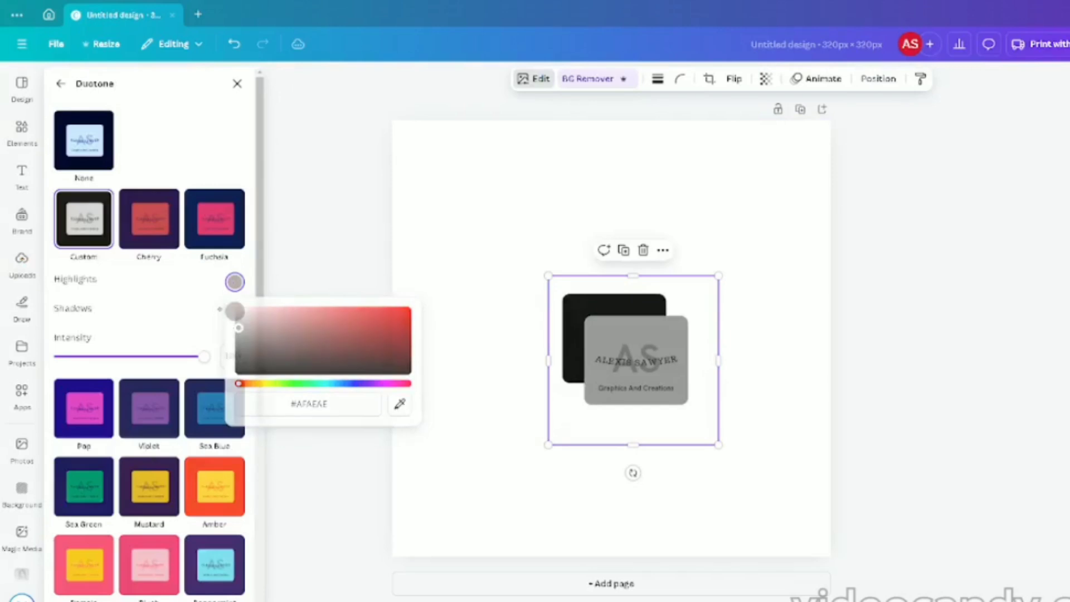
left_click(235, 311)
mouse_move(238, 366)
left_mouse_down()
mouse_move(238, 375)
mouse_move(239, 356)
left_mouse_up()
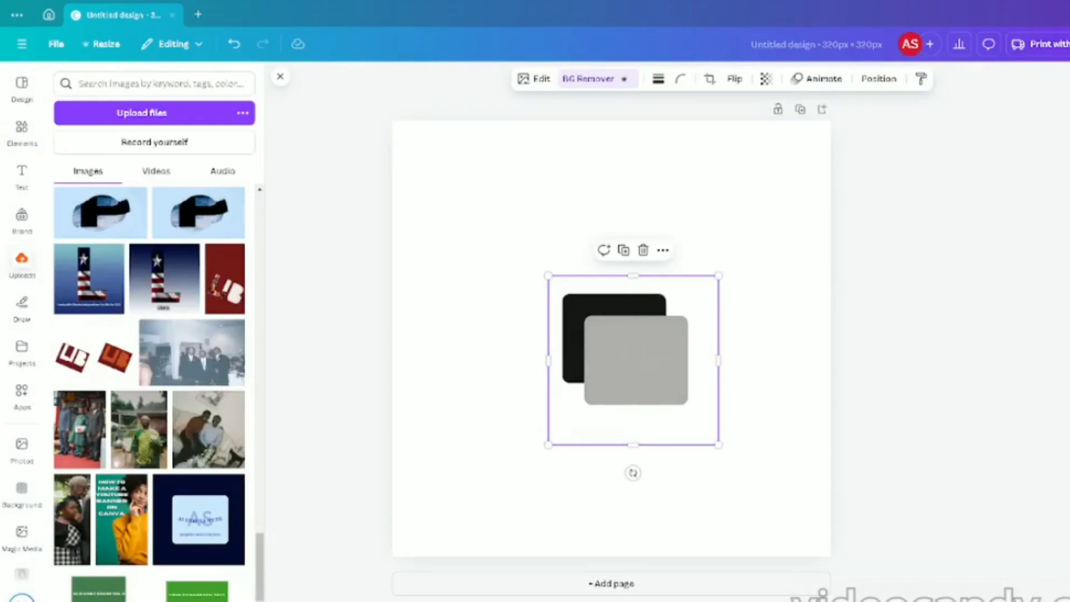
Send the gray card to the back and place the black card over it with a slight offset.
right_click(631, 365)
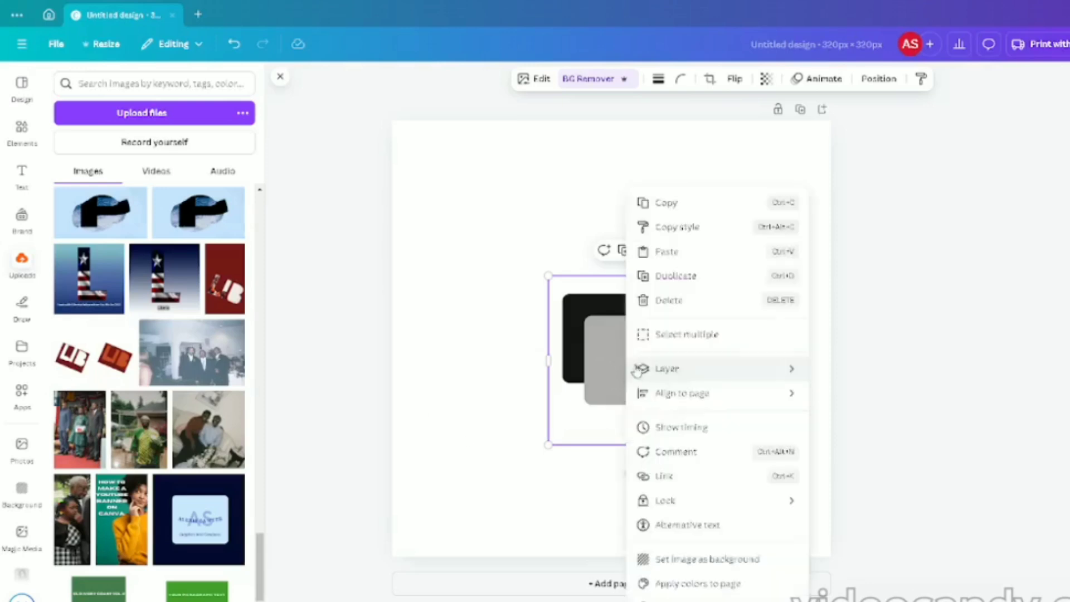
key("Escape")
double_click(662, 396)
key("Escape")
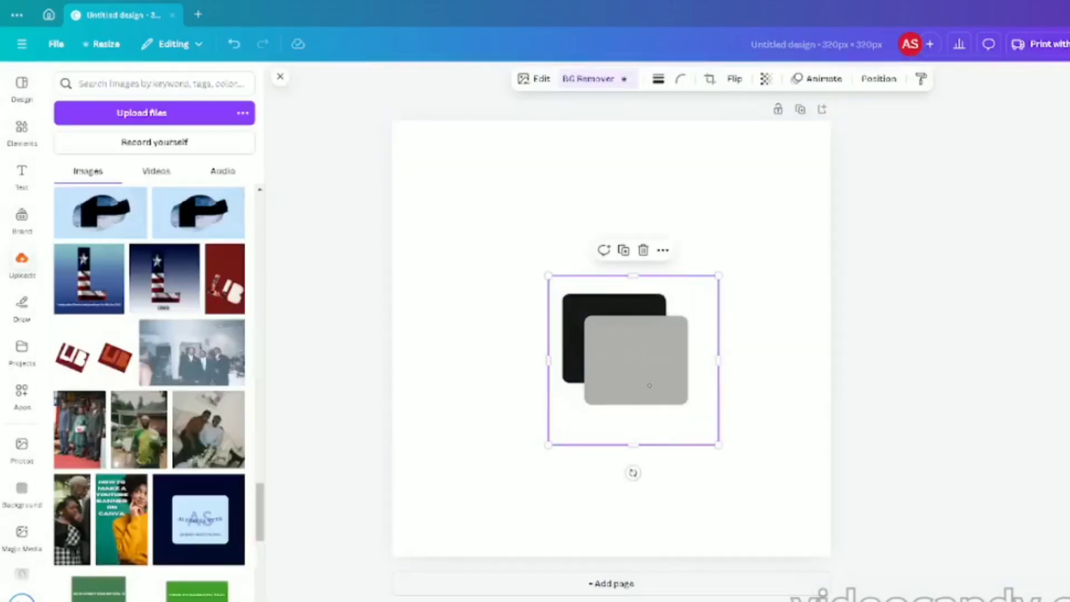
left_click(663, 251)
mouse_move(684, 455)
left_click(854, 529)
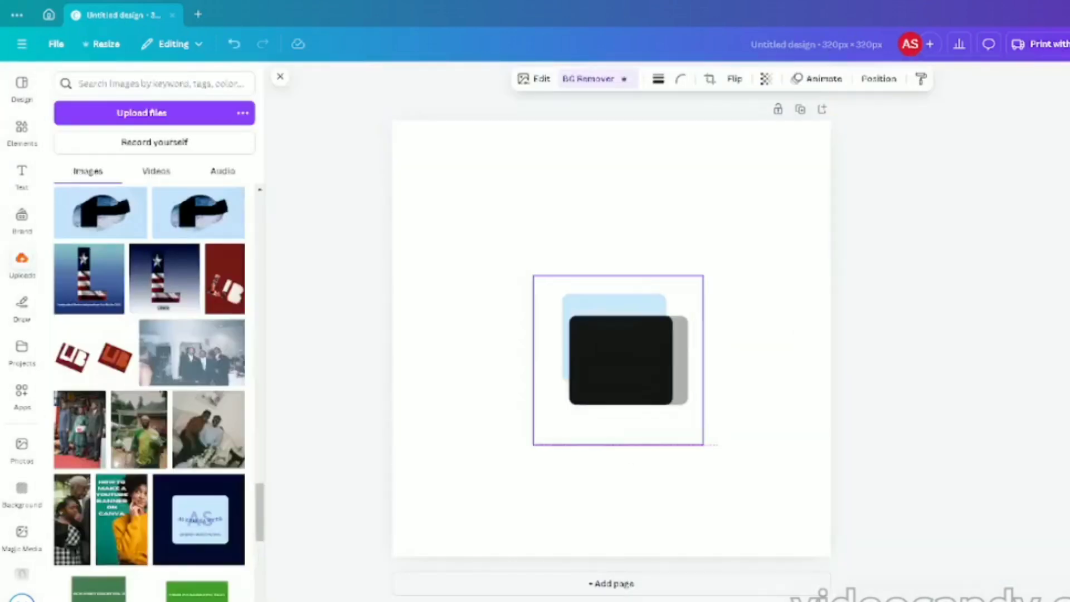
left_click_drag(621, 387, 680, 402)
key("ctrl+z")
Reorder the layers so the light blue logo sits above the black and gray cards.
left_click(799, 83)
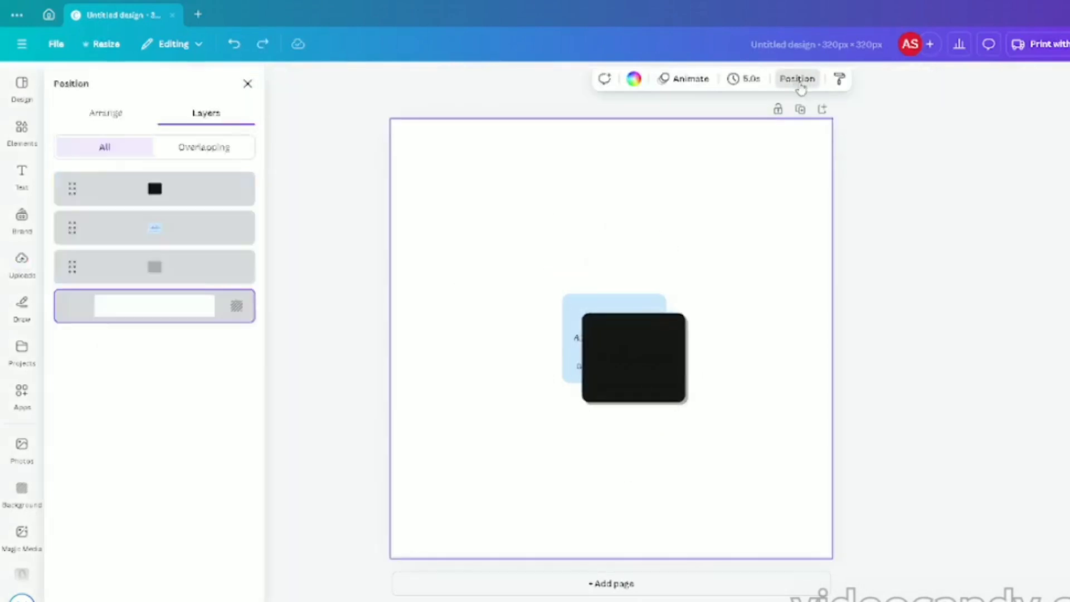
left_click(217, 268)
left_click(219, 200, "shift")
left_click(209, 237, "shift")
left_click_drag(221, 200, 222, 237)
left_click(244, 180)
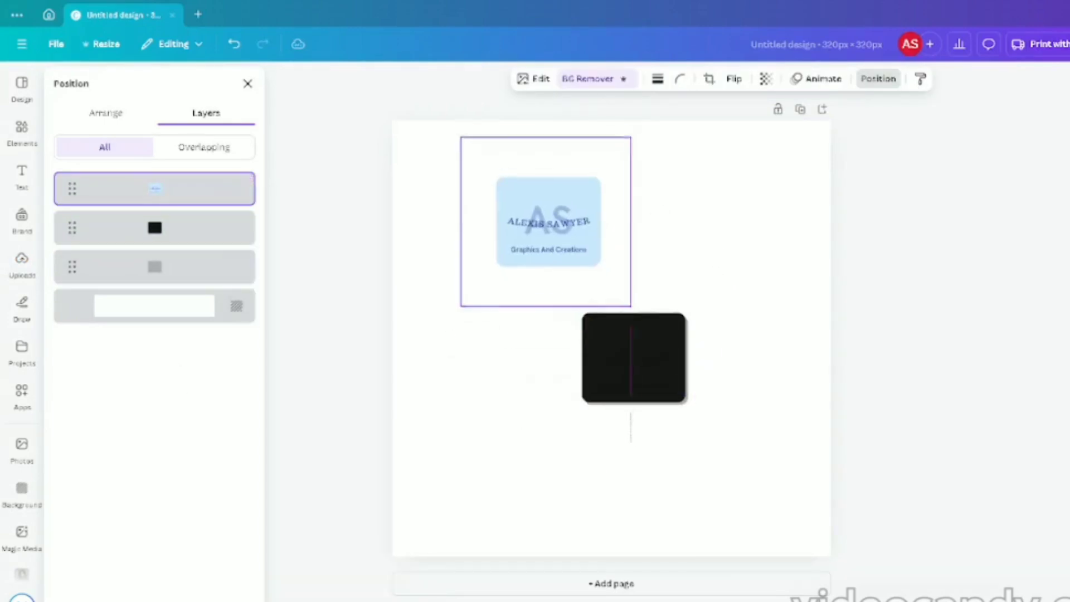
Group the black card with the gray card behind it.
left_click(154, 305)
left_click(552, 335)
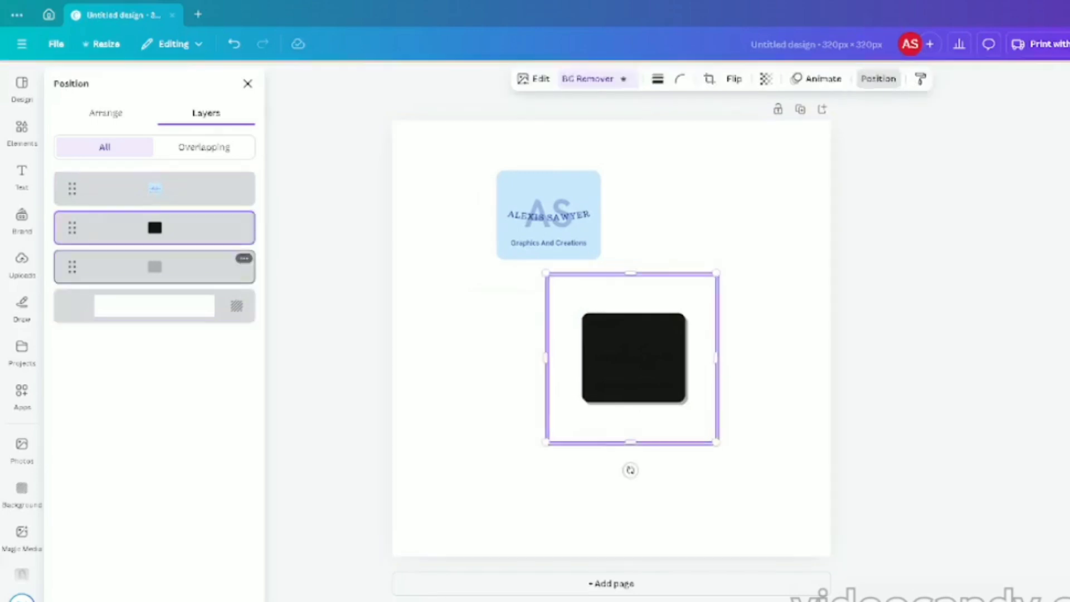
left_click(602, 246)
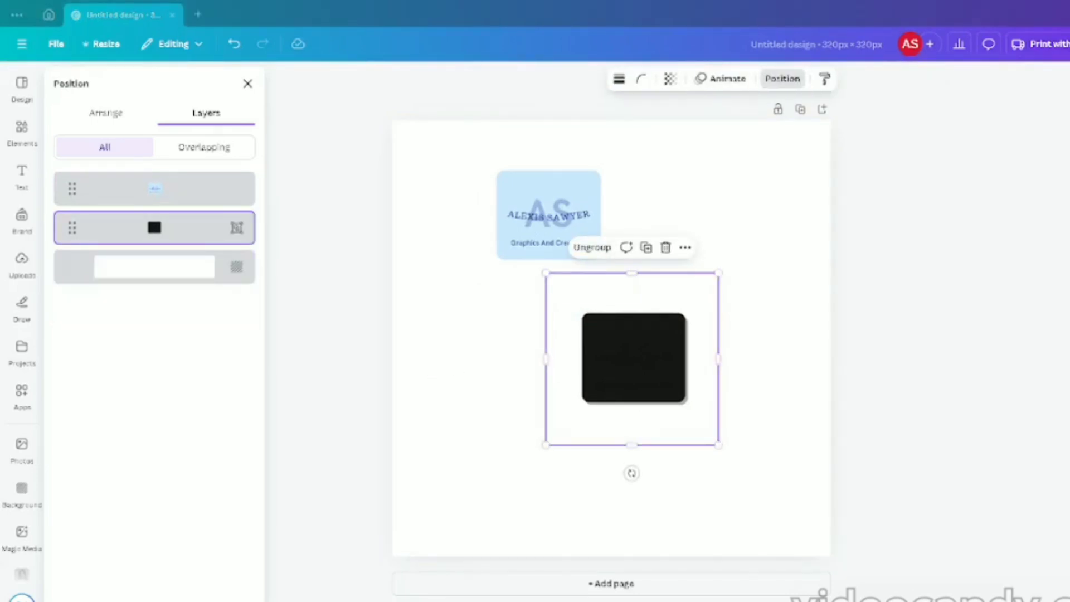
Duplicate the black and gray card group three times.
key("ctrl+d")
key("ctrl+d")
key("ctrl+d")
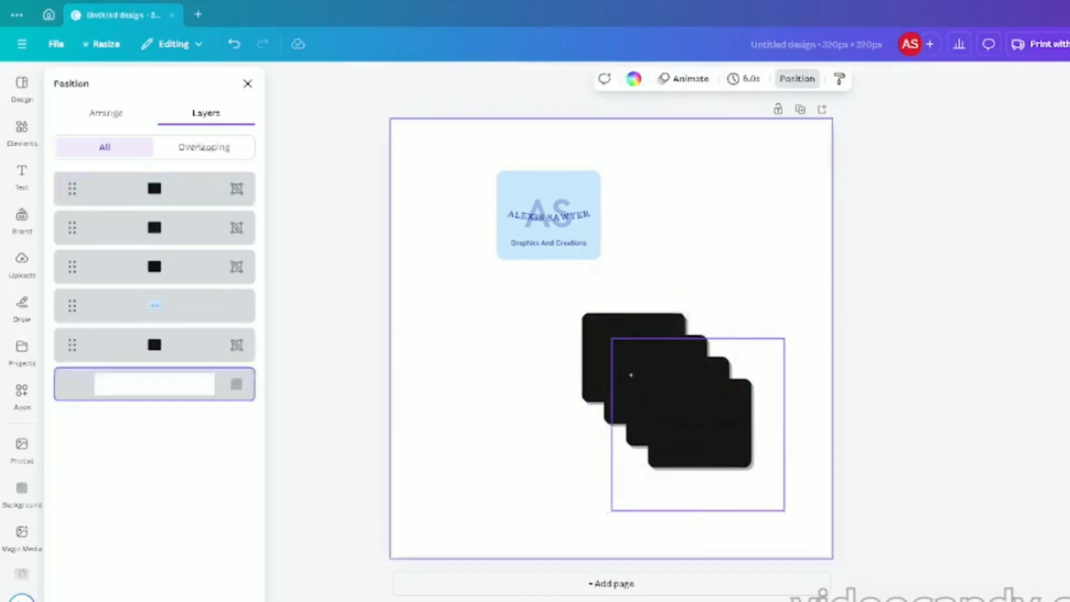
Delete two of the copied card groups and stack the remaining copy on the original with a tiny offset.
key("Delete")
key("Delete")
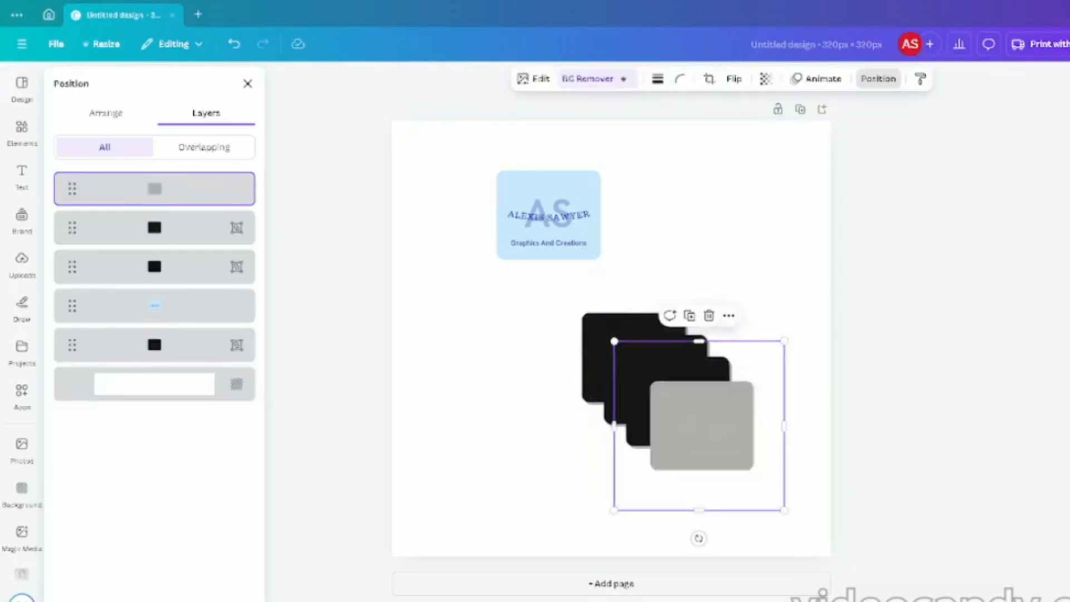
left_click_drag(650, 420, 651, 369)
left_click(671, 409)
key("Delete")
key("Delete")
left_click(880, 80)
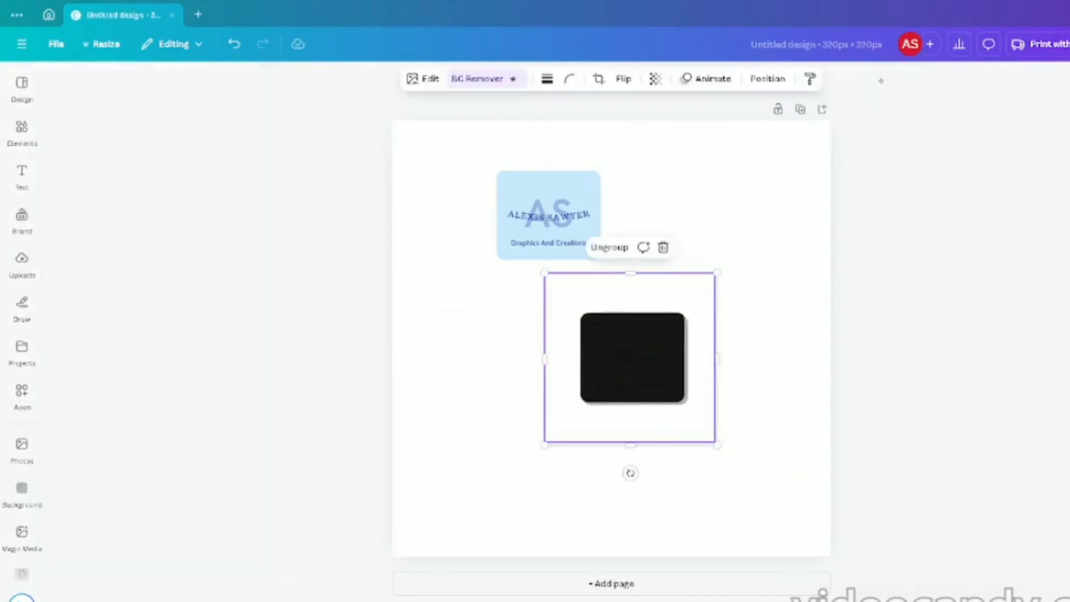
left_click(764, 78)
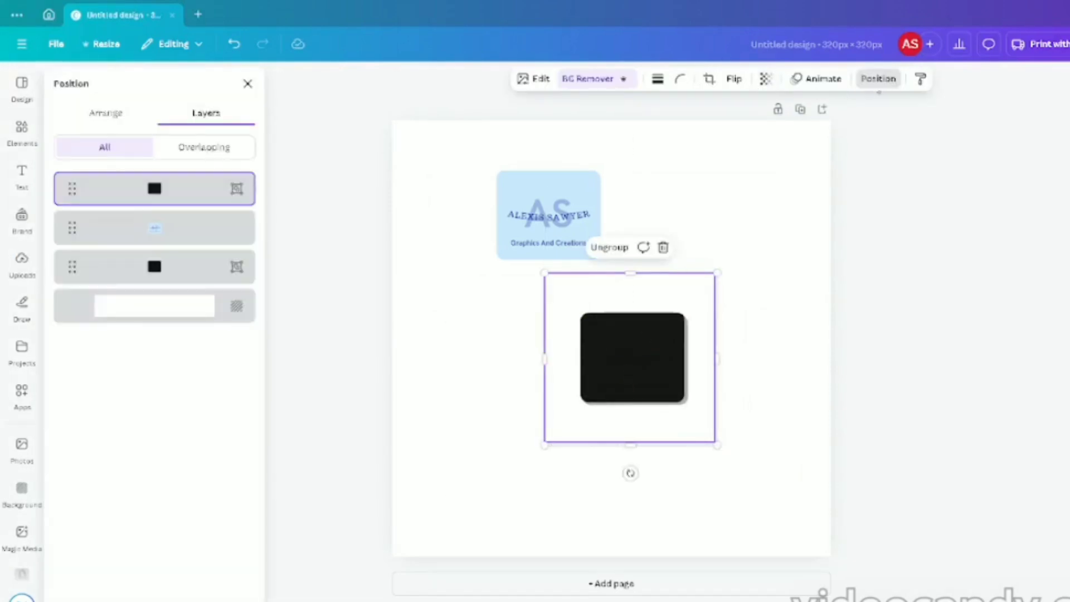
left_click(921, 79)
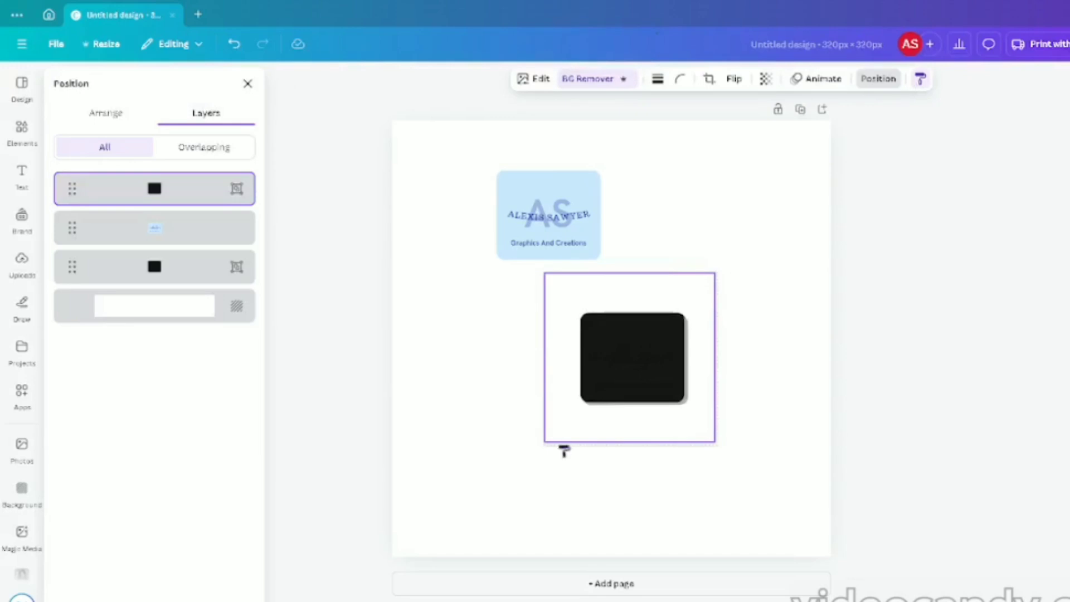
left_click(650, 375)
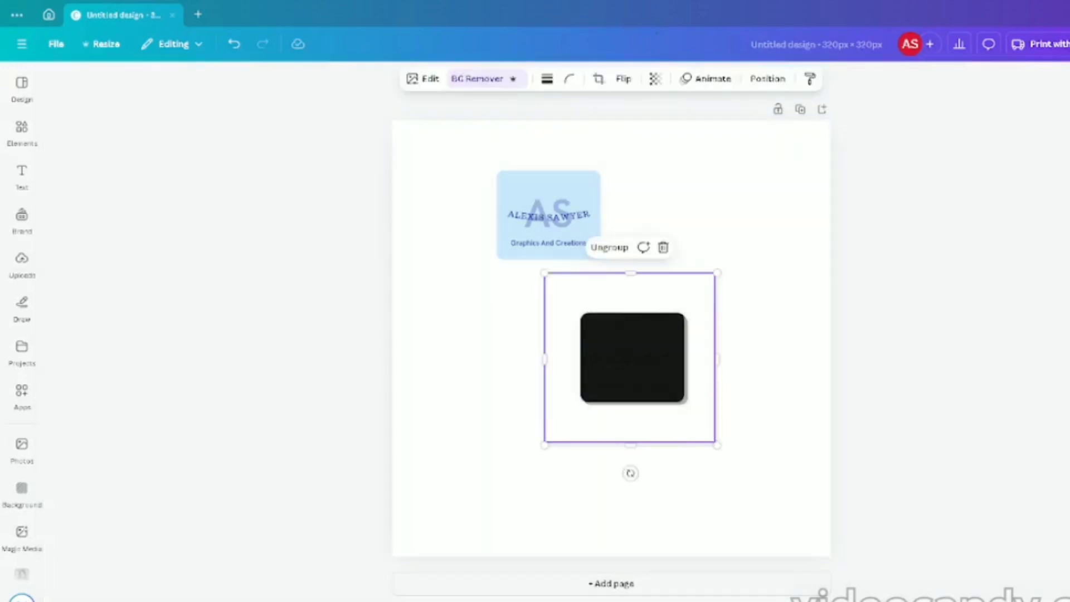
Duplicate the card group three more times and stack the copies on the original with small horizontal offsets to thicken the edge.
key("ctrl+d")
key("ctrl+d")
key("ctrl+d")
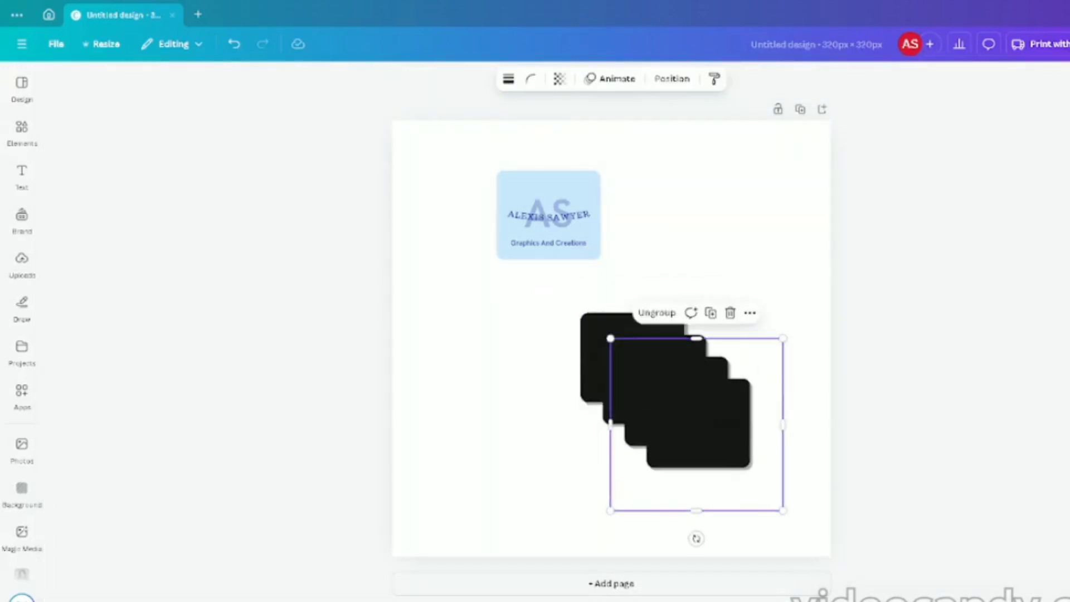
left_click_drag(677, 401, 508, 357)
left_click_drag(699, 423, 702, 496)
left_click_drag(654, 379, 632, 357)
left_click_drag(703, 496, 632, 353)
left_click_drag(508, 358, 627, 357)
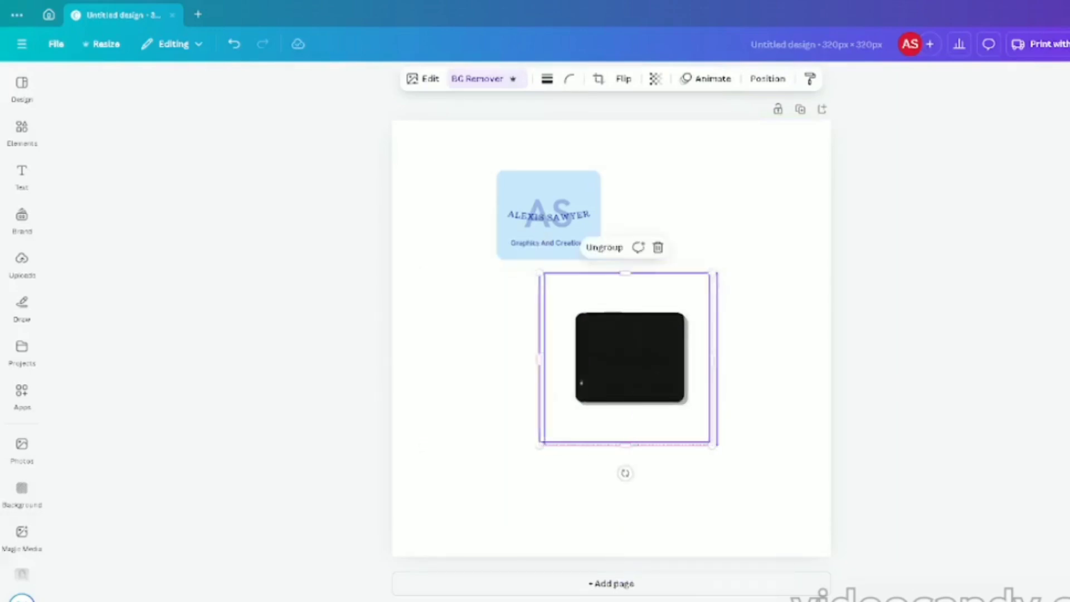
Move the light blue logo below the card stack and bring its layer to the front.
left_click(440, 382)
left_click(485, 211)
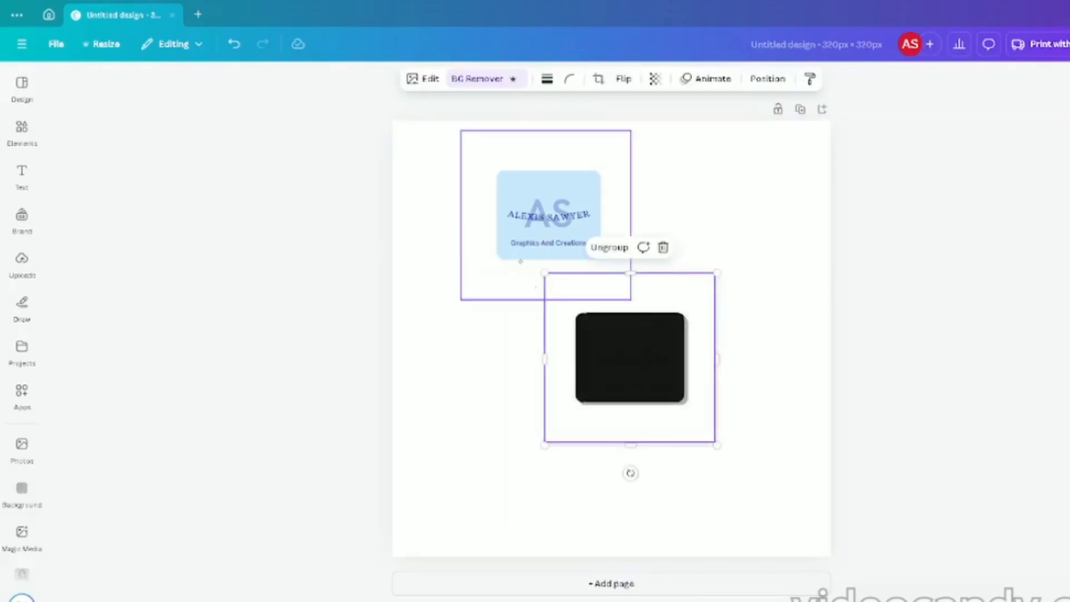
left_click_drag(485, 212, 571, 466)
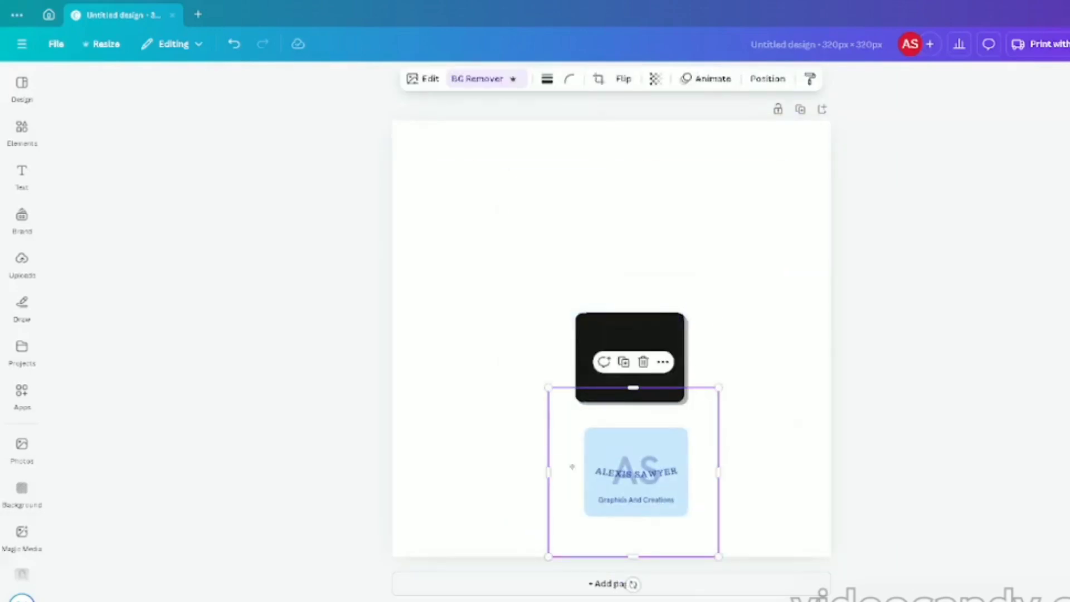
left_click(769, 79)
left_click_drag(198, 351, 203, 189)
Fit the light blue logo over the card stack by stretching its sides, and undo the last adjustments.
left_click_drag(711, 358, 717, 357)
left_click_drag(540, 357, 532, 358)
left_click_drag(625, 274, 624, 301)
left_click(755, 433)
left_click(579, 349)
left_click_drag(532, 370, 574, 392)
left_click(535, 383)
key("ctrl+z")
key("ctrl+z")
key("ctrl+z")
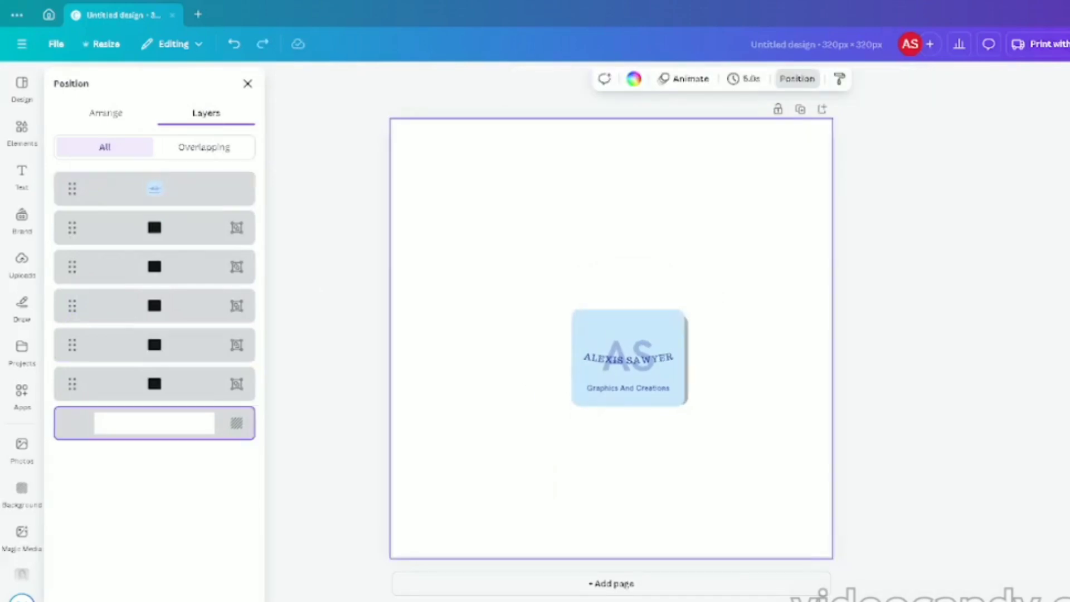
left_click(716, 402)
right_click(667, 397)
left_click(510, 380)
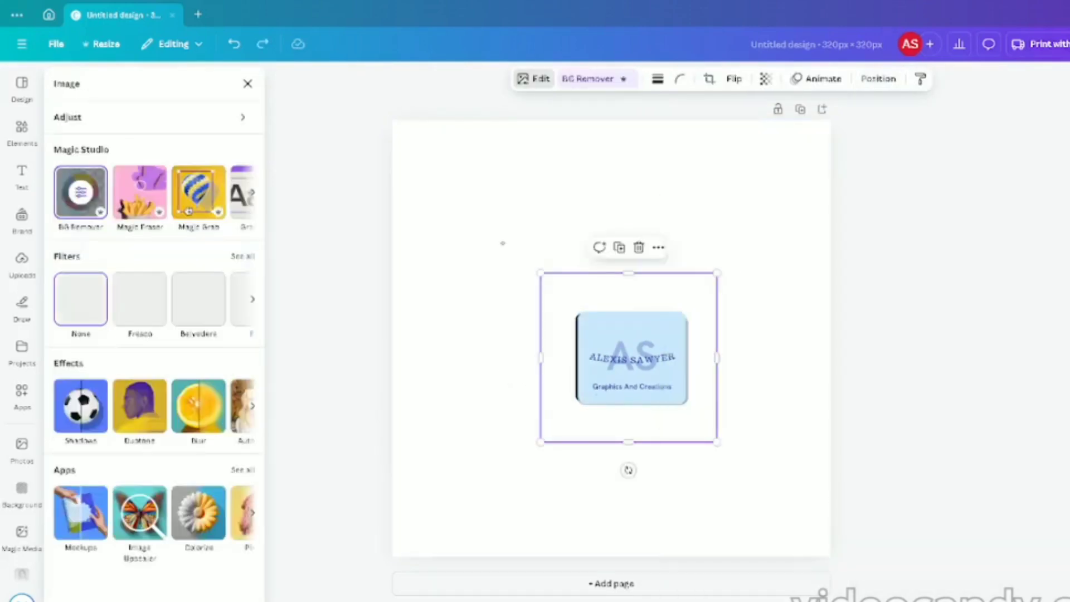
Group the light blue logo with all five card groups beneath it.
left_click(502, 242)
left_click(792, 81)
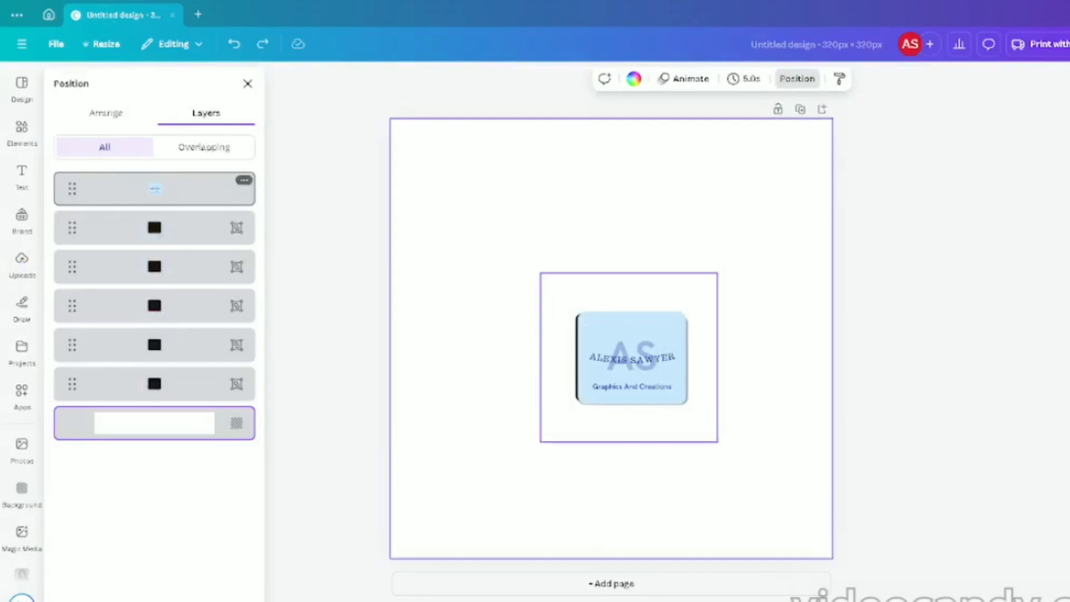
left_click(167, 188)
left_click(196, 384, "shift")
key("ctrl+g")
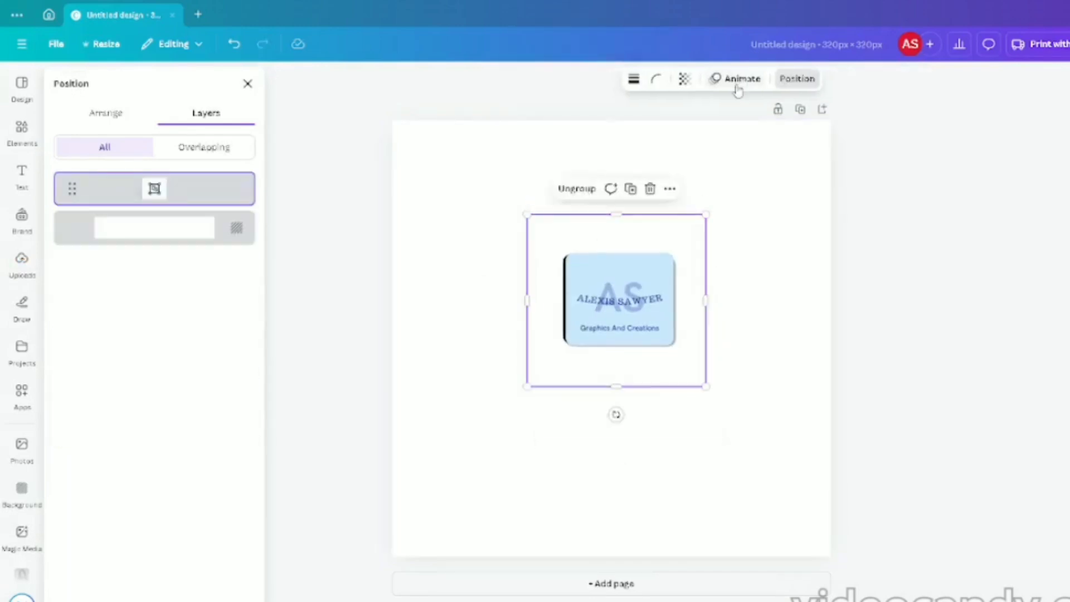
Try the Pan animation on the grouped logo and replace it with Baseline.
left_click(736, 79)
scroll(151, 334, "down", 4)
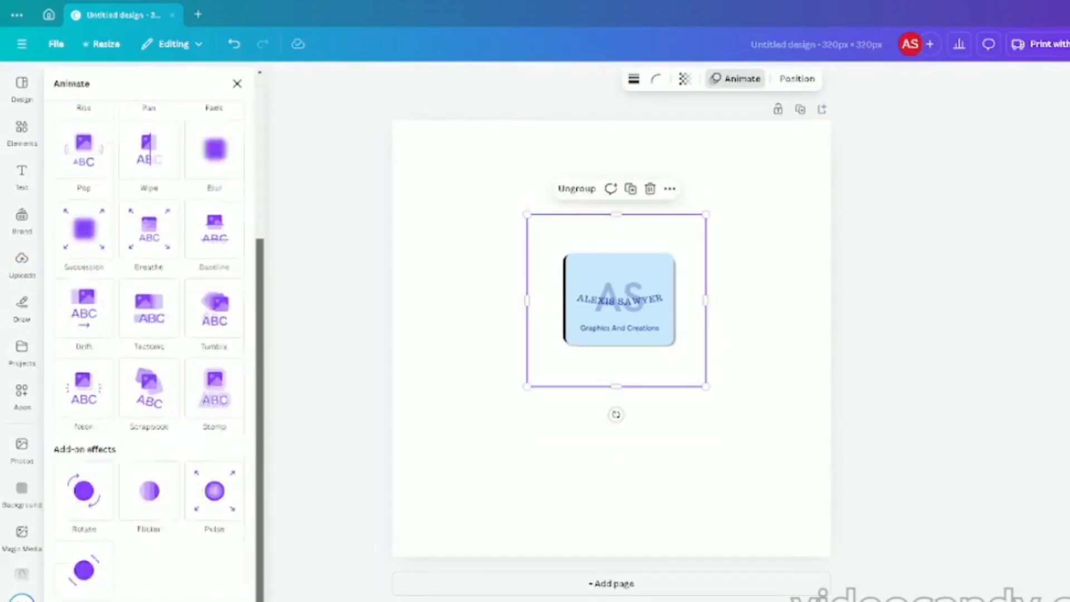
scroll(151, 334, "up", 4)
left_click(150, 309)
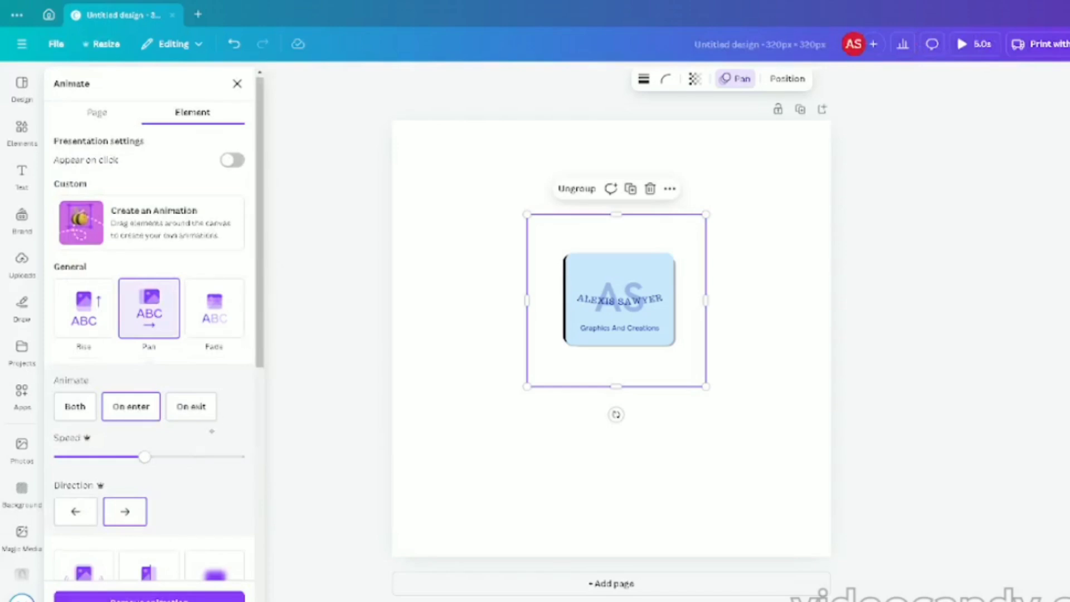
scroll(150, 334, "down", 6)
left_click(215, 273)
scroll(215, 273, "up", 1)
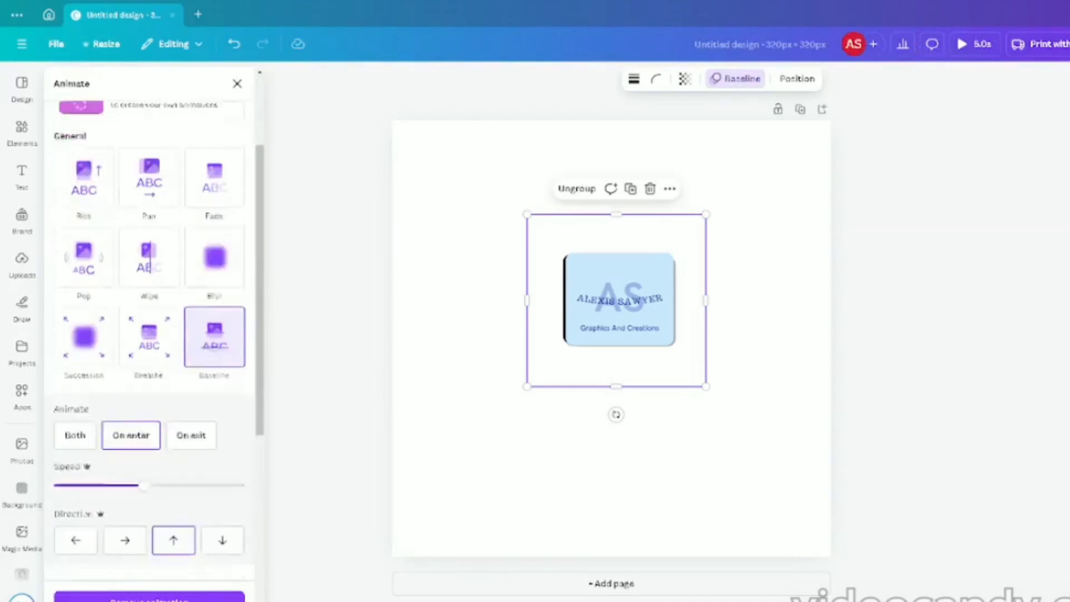
Set the Baseline animation to Both, raise its speed to about 80 percent, and enable Reverse exit animation.
scroll(167, 342, "down", 3)
left_click(76, 283)
left_click_drag(145, 335, 211, 335)
scroll(222, 390, "down", 4)
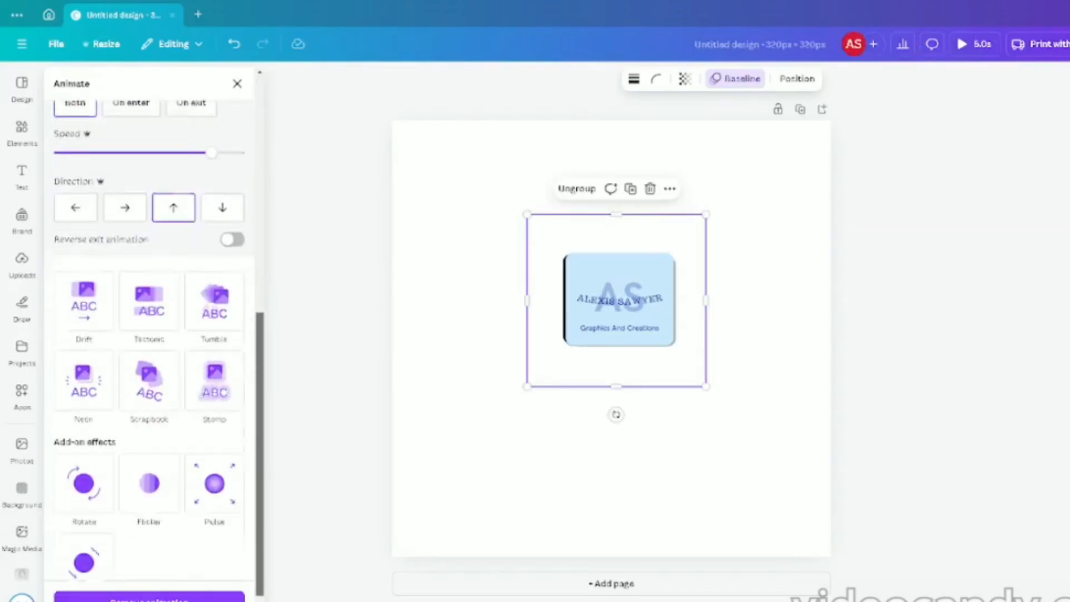
scroll(232, 239, "down", 1)
left_click(232, 201)
scroll(245, 342, "up", 1)
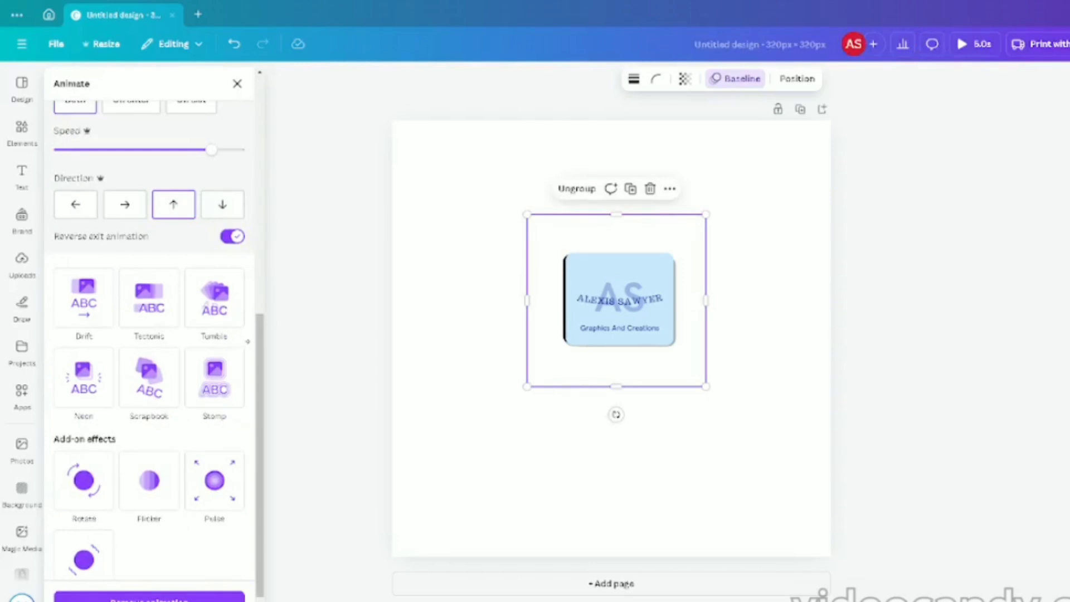
Add the Wiggle add-on effect to the grouped logo and set its intensity to about three quarters.
left_click(84, 557)
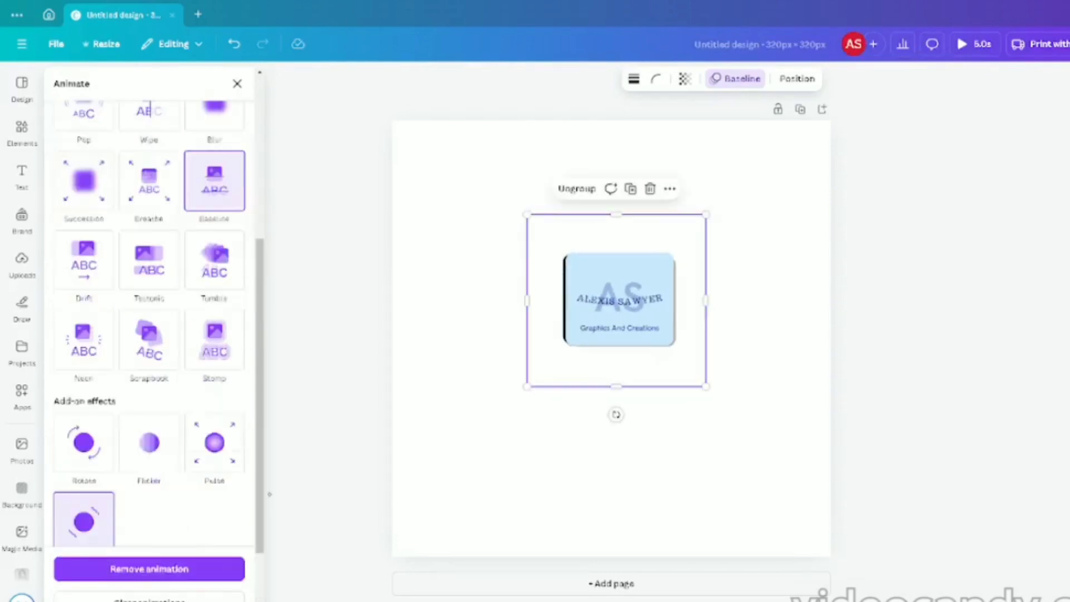
left_click_drag(270, 495, 266, 555)
left_click(196, 504)
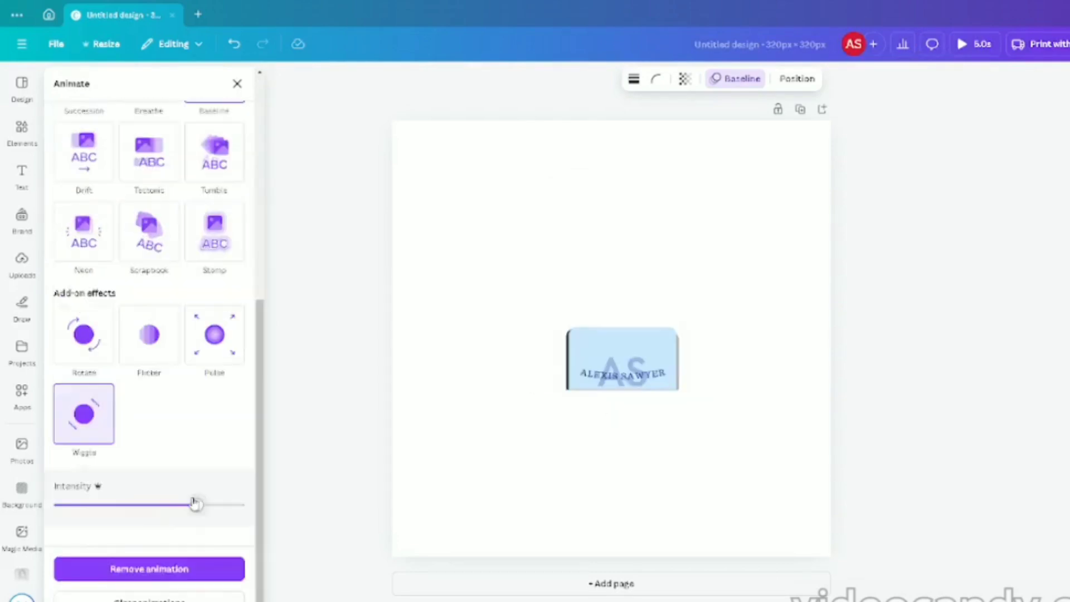
Search the elements for "cool intro backgrounds" videos and add the 6-second dark blue video to the page.
left_click(25, 135)
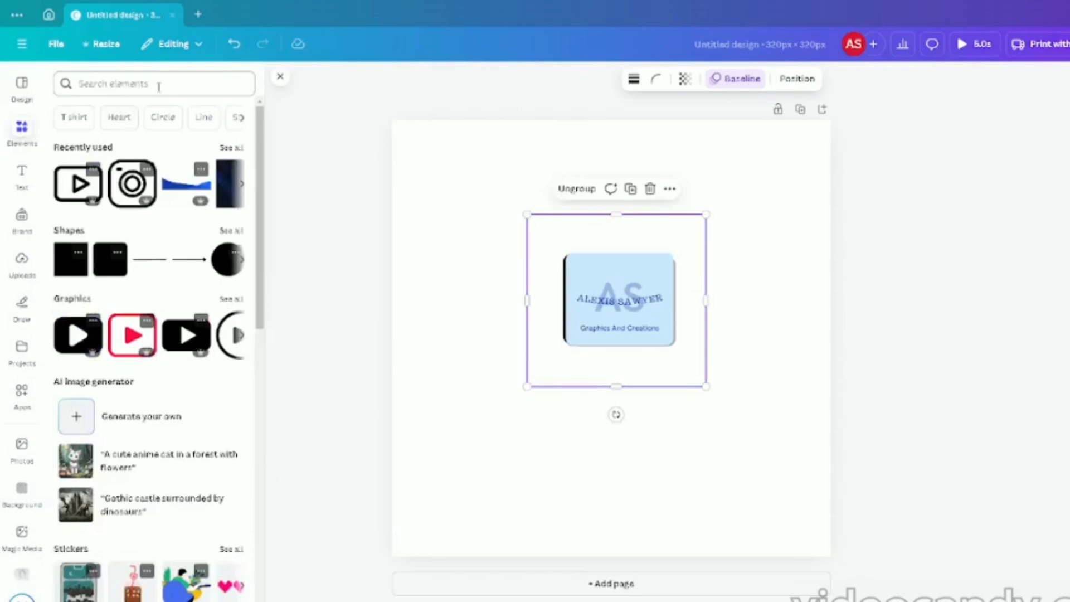
left_click(159, 85)
type("cool intro back")
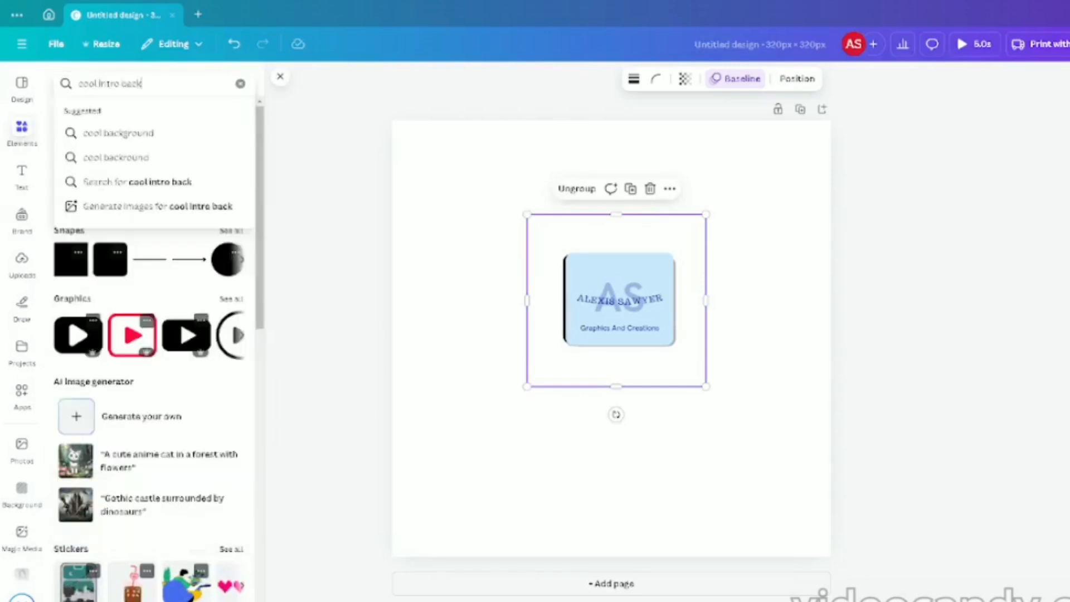
type("grounds")
key("Return")
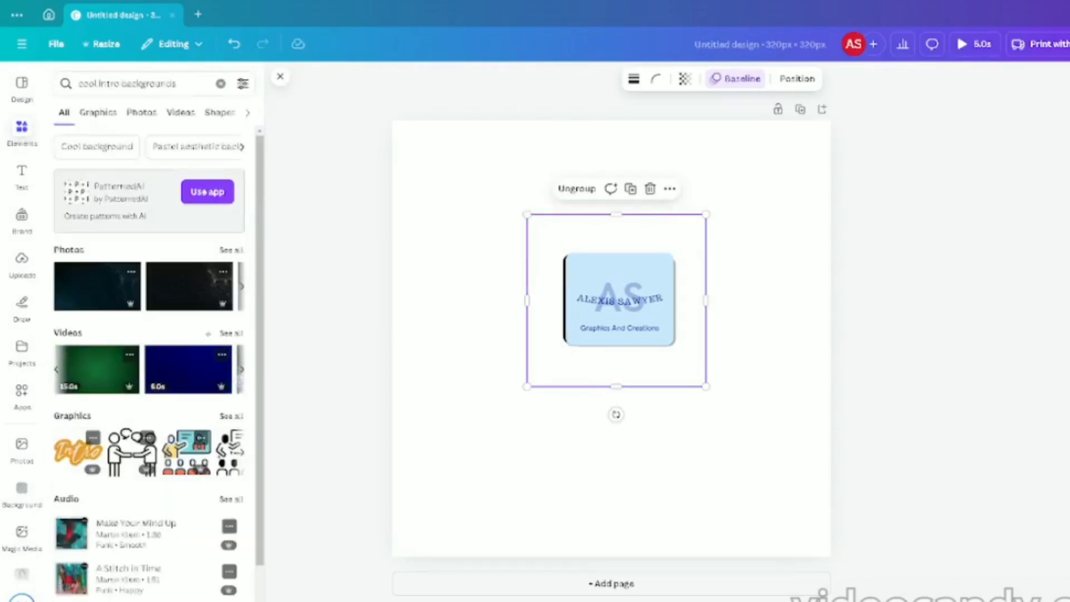
left_click(231, 334)
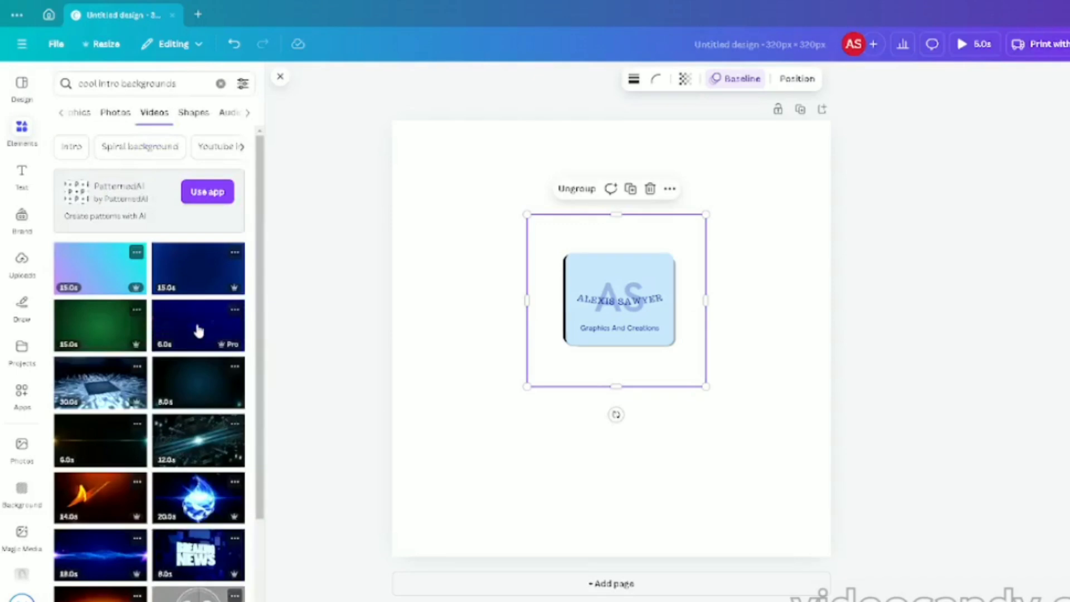
scroll(192, 552, "down", 3)
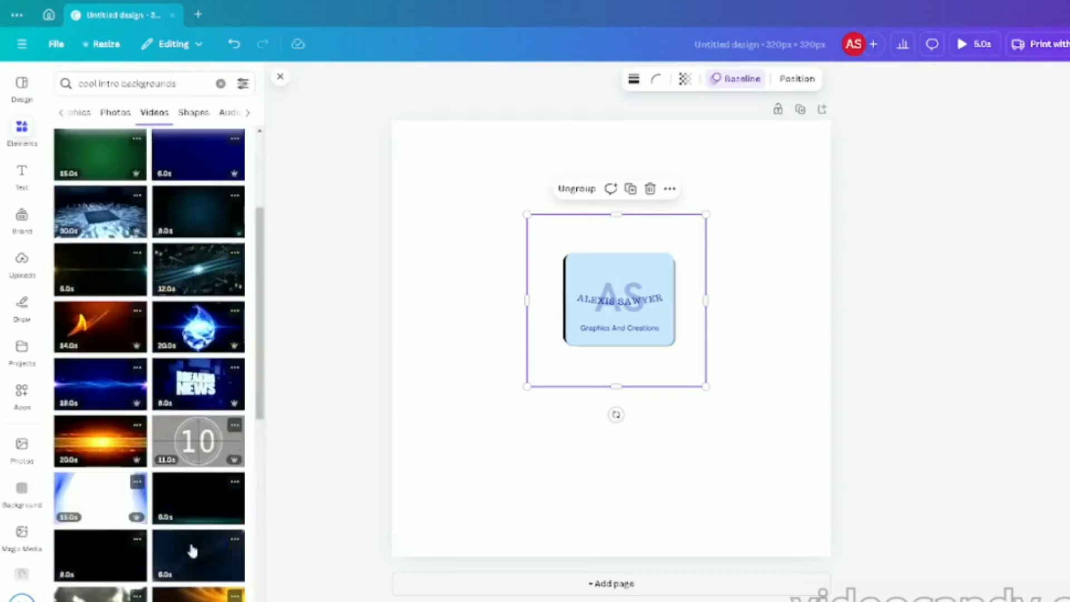
left_click(198, 161)
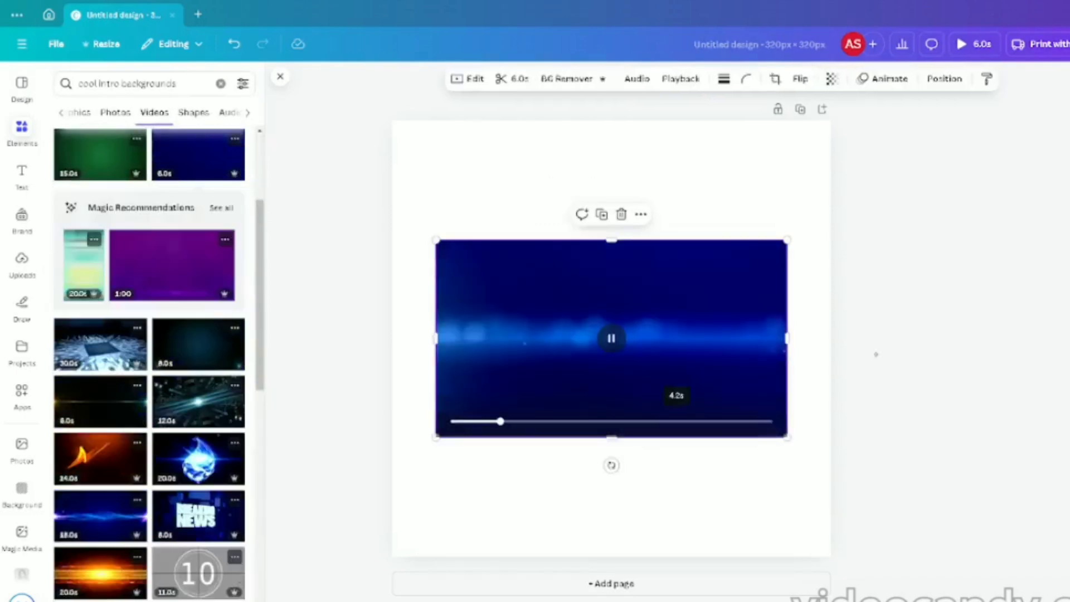
Set the dark blue video as the page background and move the grouped logo down to the page center.
left_click(942, 80)
left_click(761, 176)
left_click(749, 252)
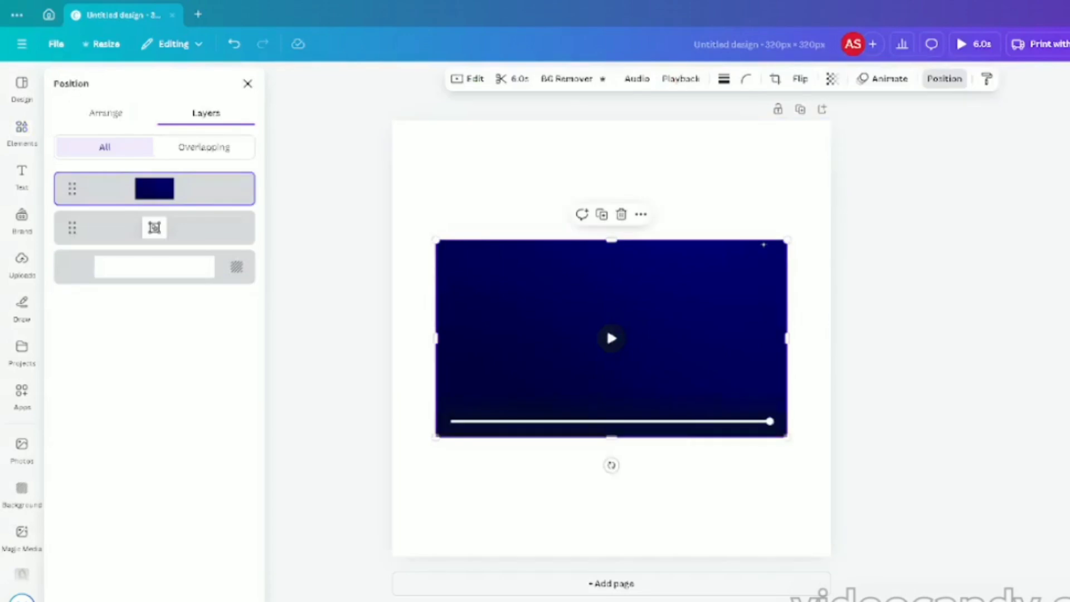
left_click(760, 231)
left_click(725, 257)
left_click(641, 215)
left_click(708, 578)
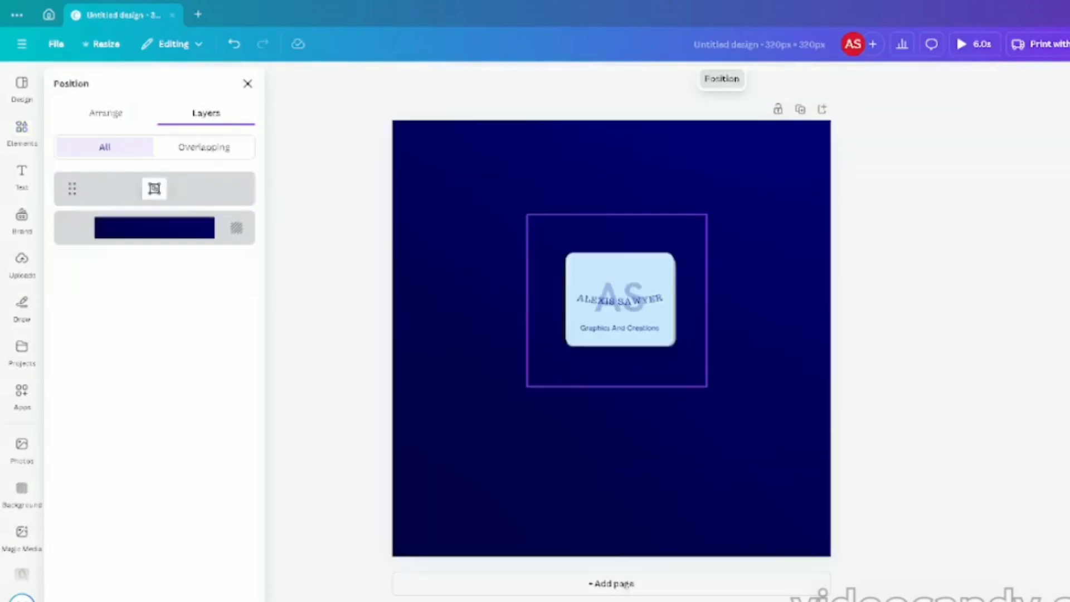
left_click(623, 317)
left_click_drag(623, 318, 616, 338)
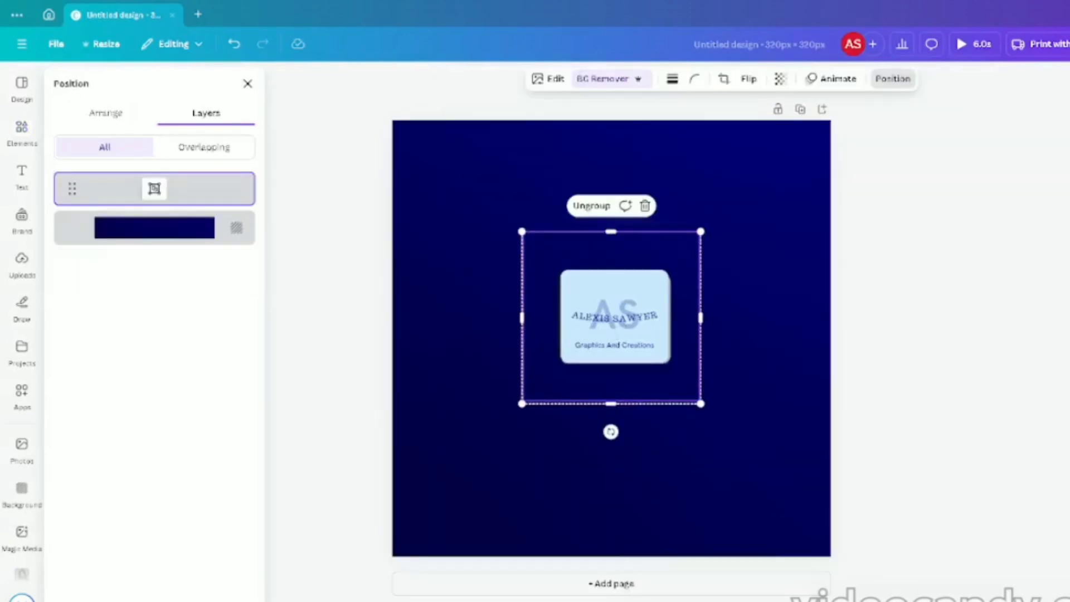
Add the pink neon script text style and replace its wording with "Welcome to AlexisGraphicCreations".
left_click(22, 175)
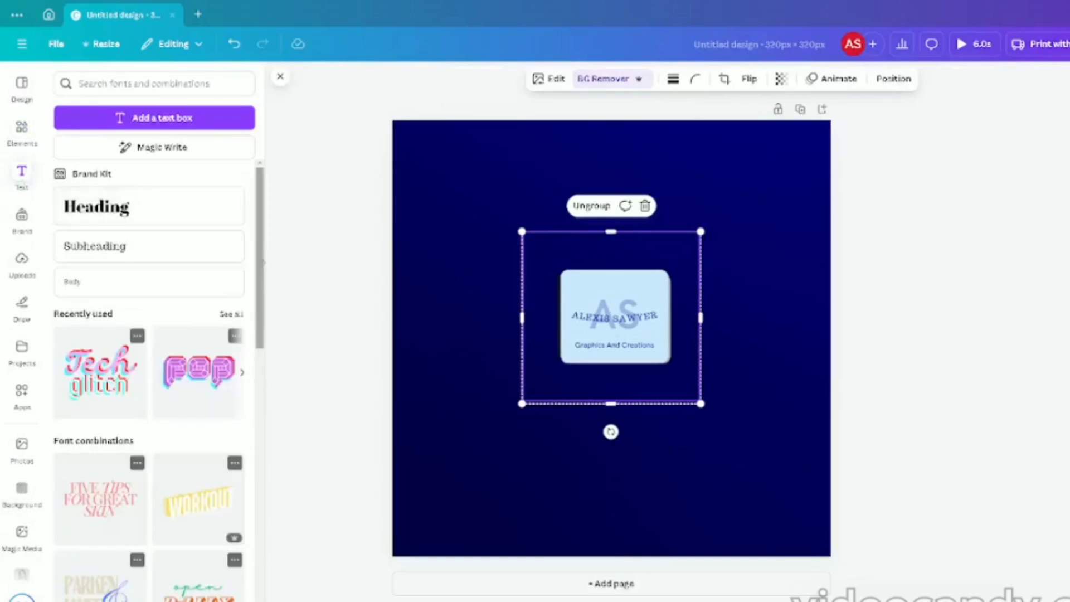
scroll(186, 412, "down", 3)
scroll(186, 412, "down", 10)
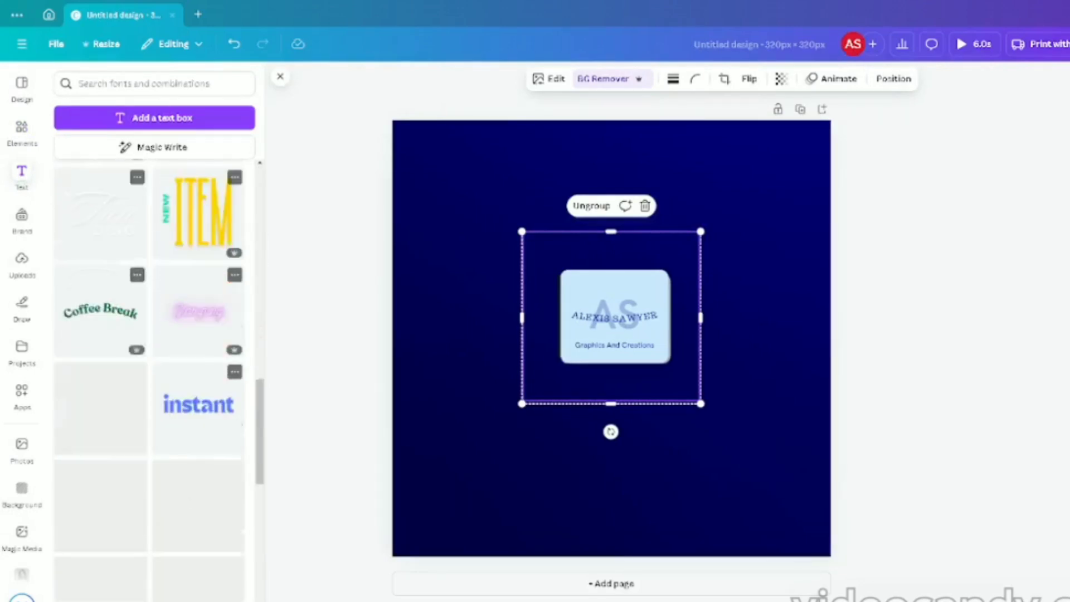
left_click(213, 299)
double_click(619, 340)
key("BackSpace")
type("We")
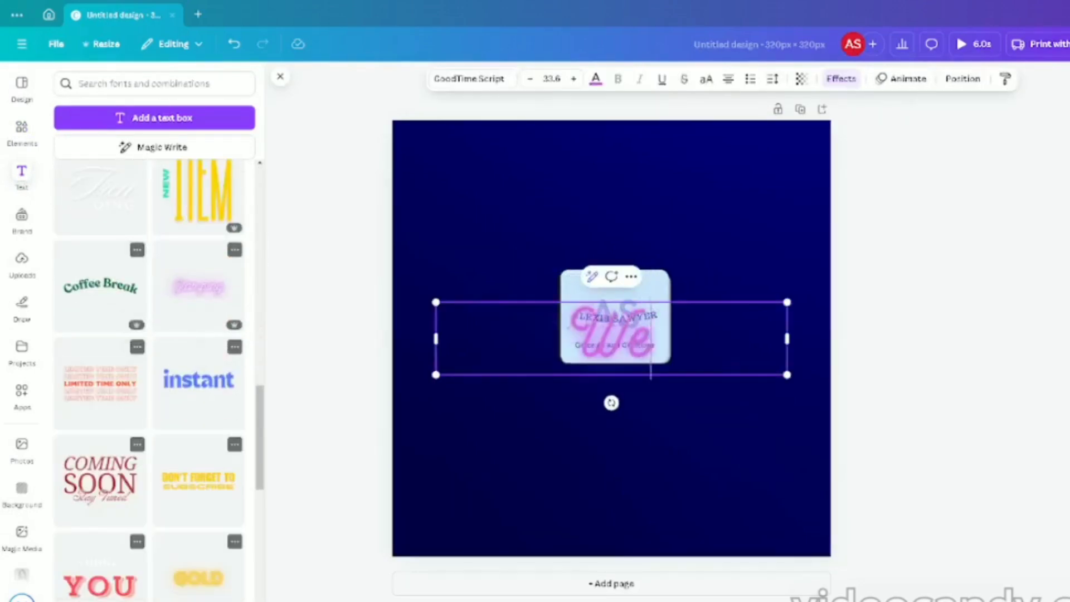
type("lcome to Alexi")
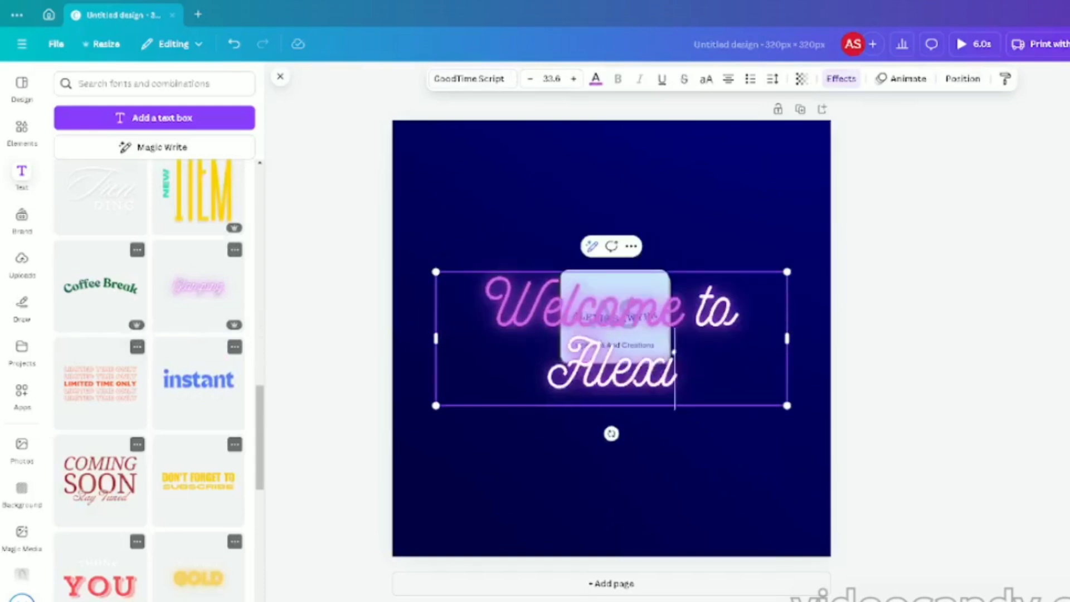
type("sGraphicCreations")
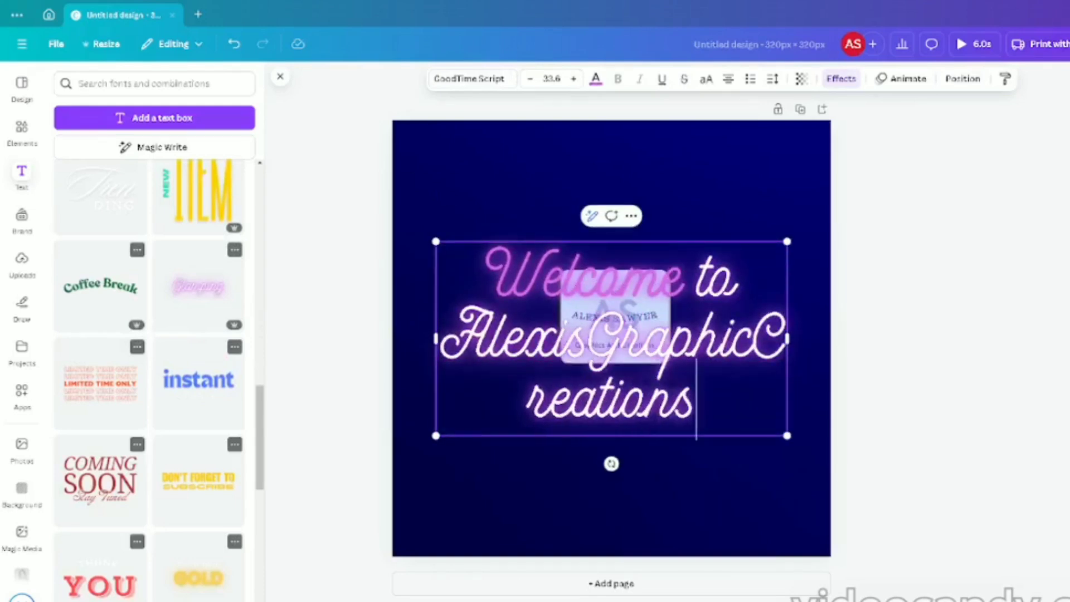
Widen the welcome text box so the brand name fits on one line and color the text light blue.
left_click_drag(787, 339, 1011, 338)
left_click(595, 78)
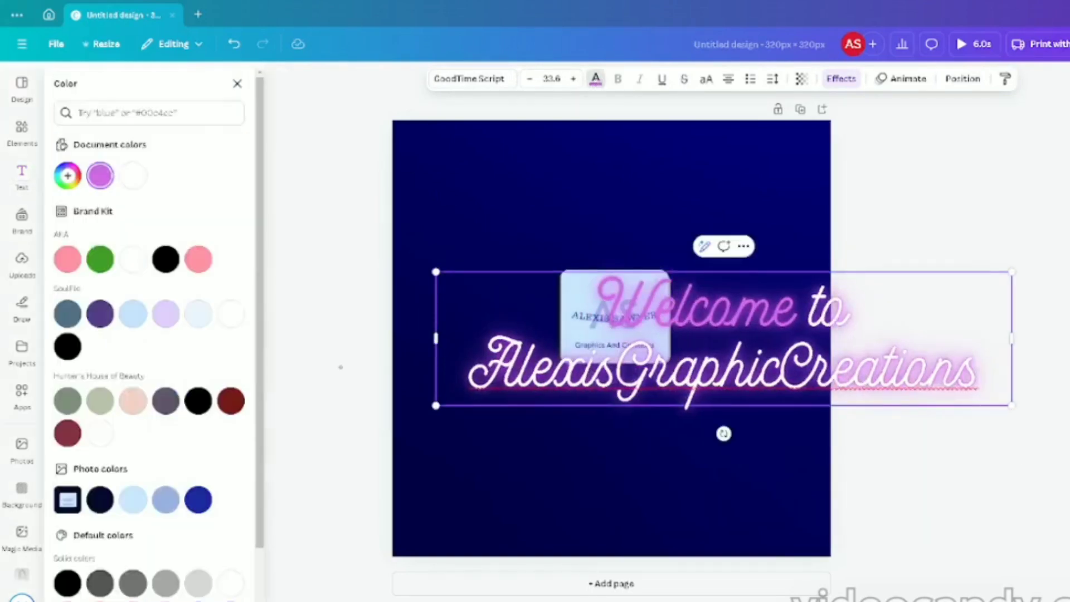
left_click(134, 499)
Try the Blur animation on the welcome text with the Line and Character writing styles.
left_click(903, 78)
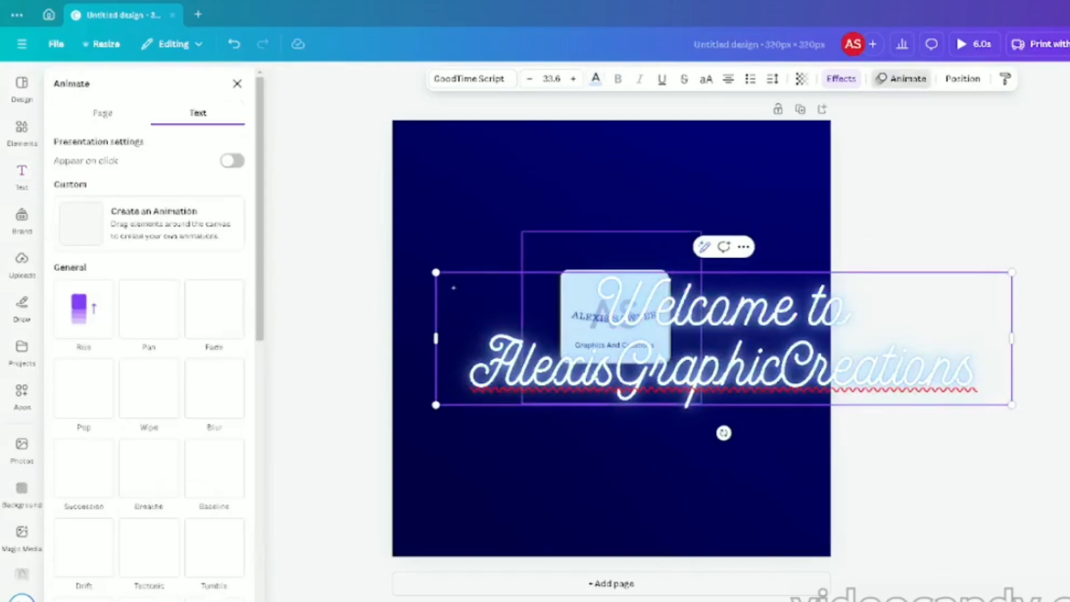
left_click(216, 404)
left_click(136, 342)
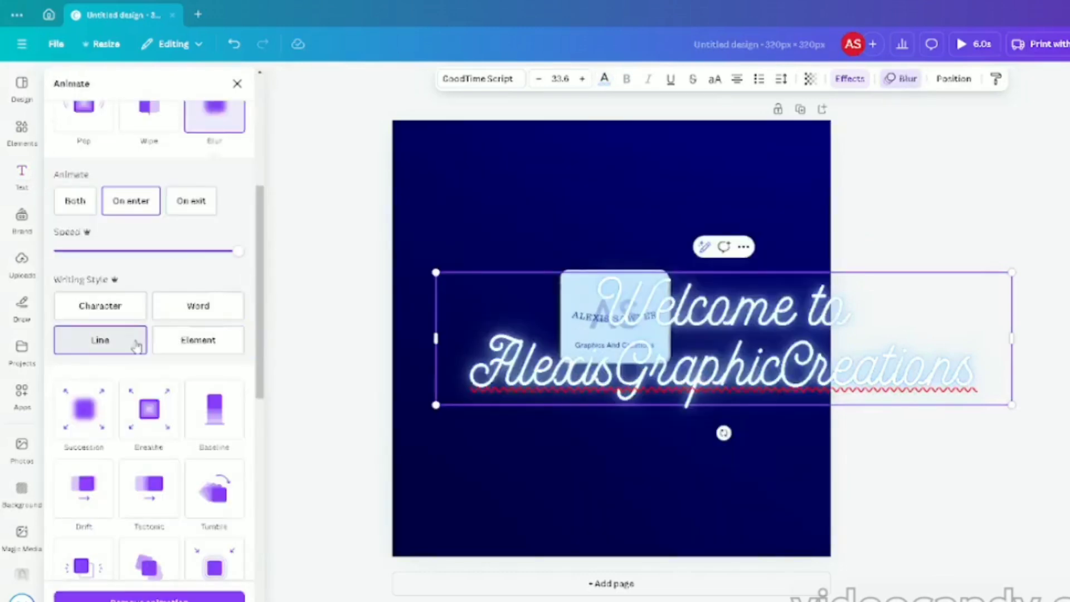
left_click(100, 306)
Apply the Clarify animation to the welcome text and raise its movement to about half.
scroll(118, 334, "down", 8)
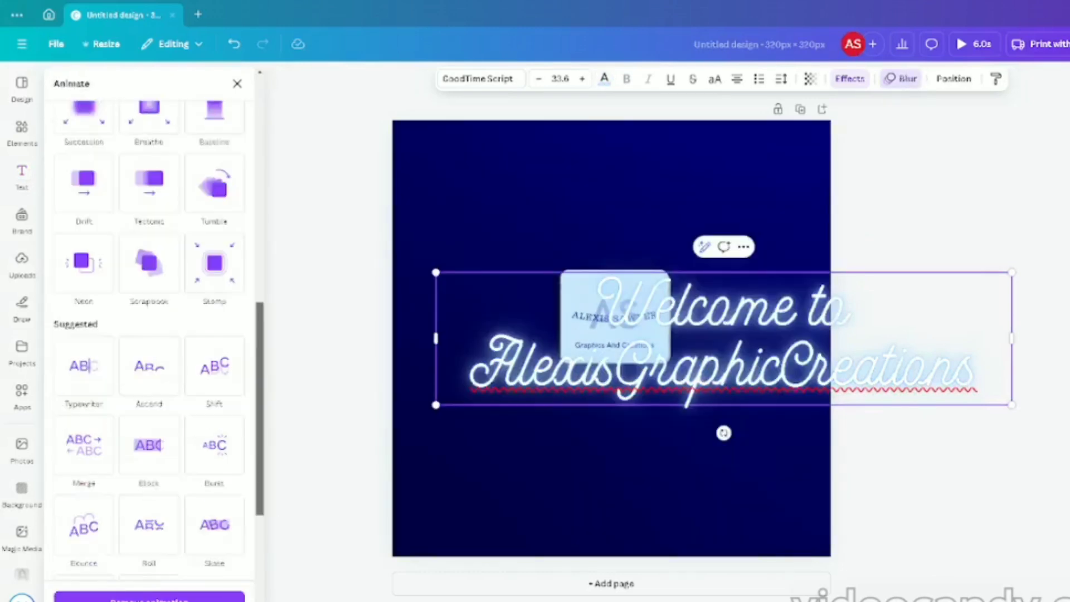
left_click(166, 515)
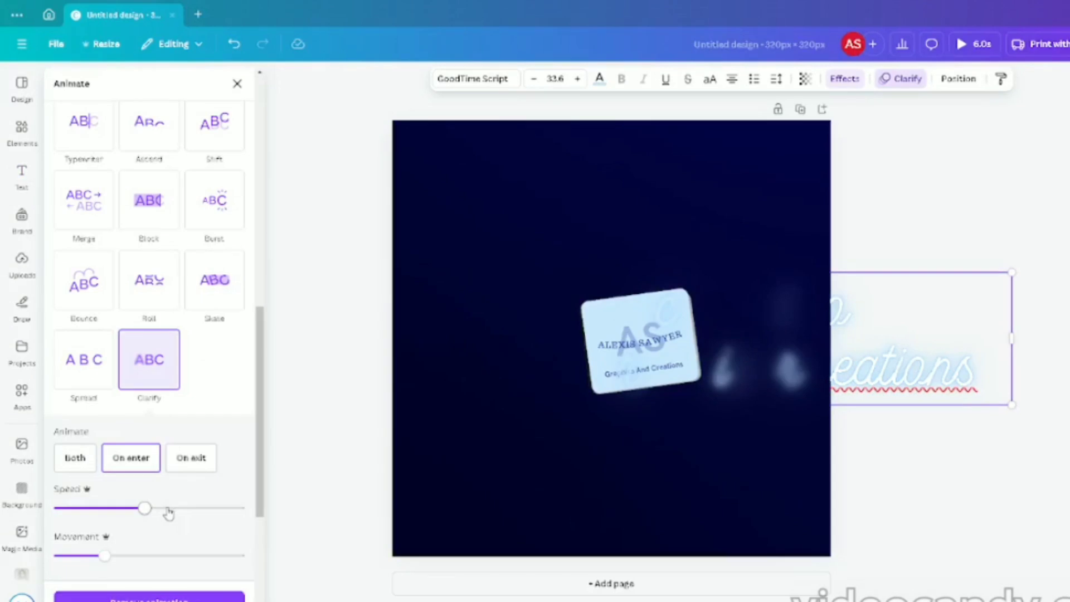
left_click(151, 556)
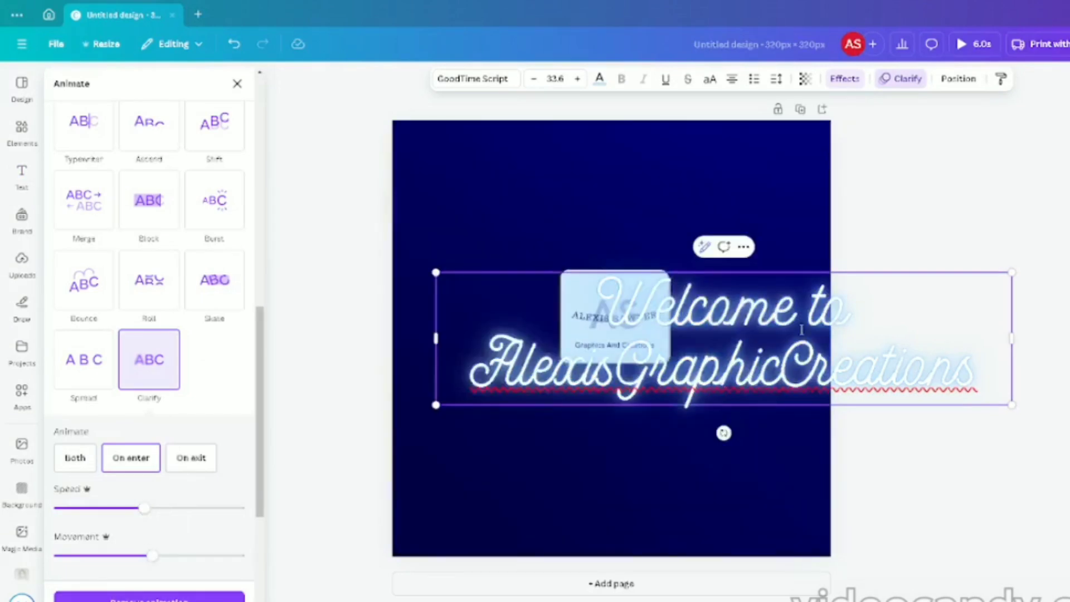
Shrink the welcome text to font size 20.2 and center it below the logo.
key("alt+1")
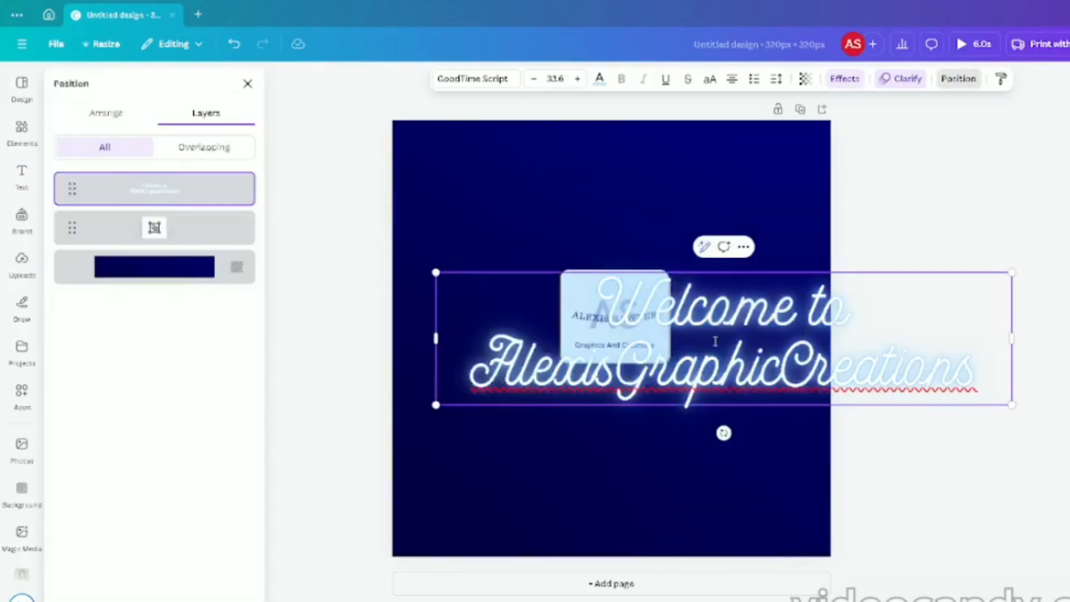
left_click_drag(715, 342, 603, 427)
left_click_drag(900, 359, 782, 422)
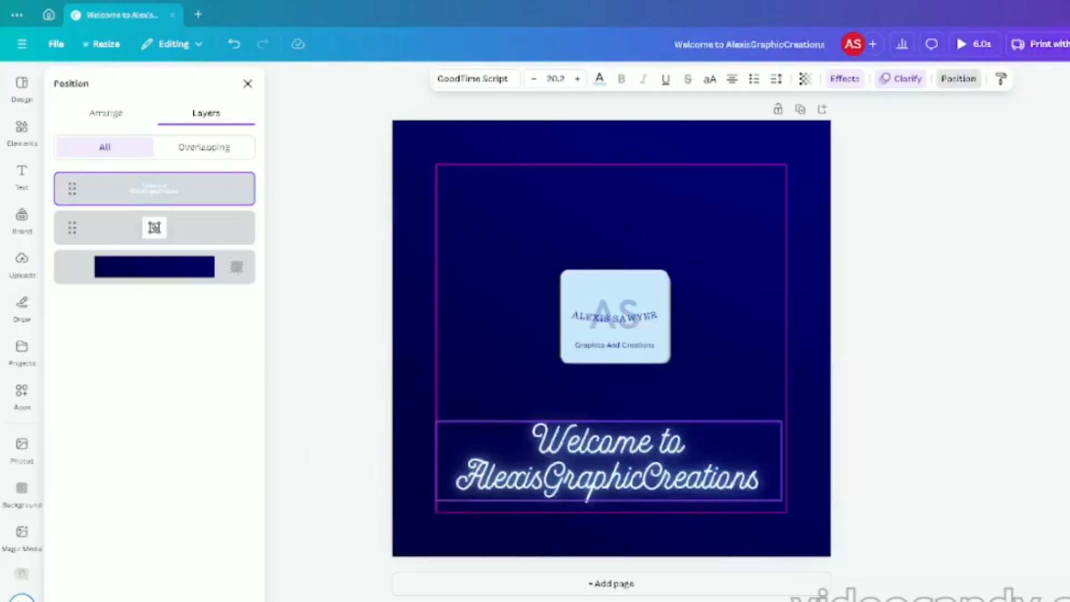
left_click_drag(608, 461, 615, 465)
left_click(879, 458)
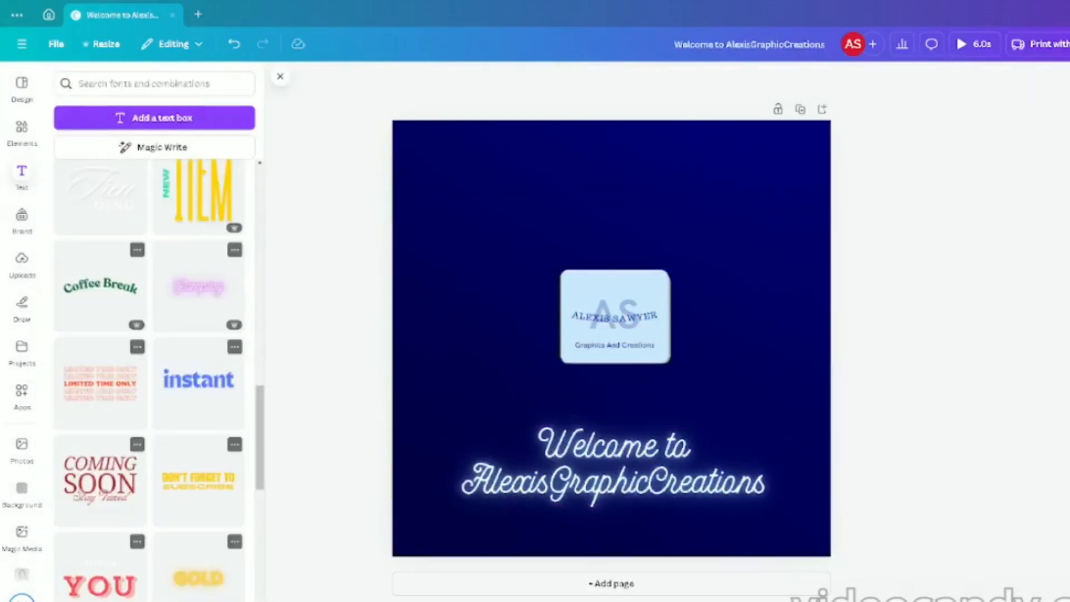
Preview the whole animated design and return to editing.
left_click(965, 44)
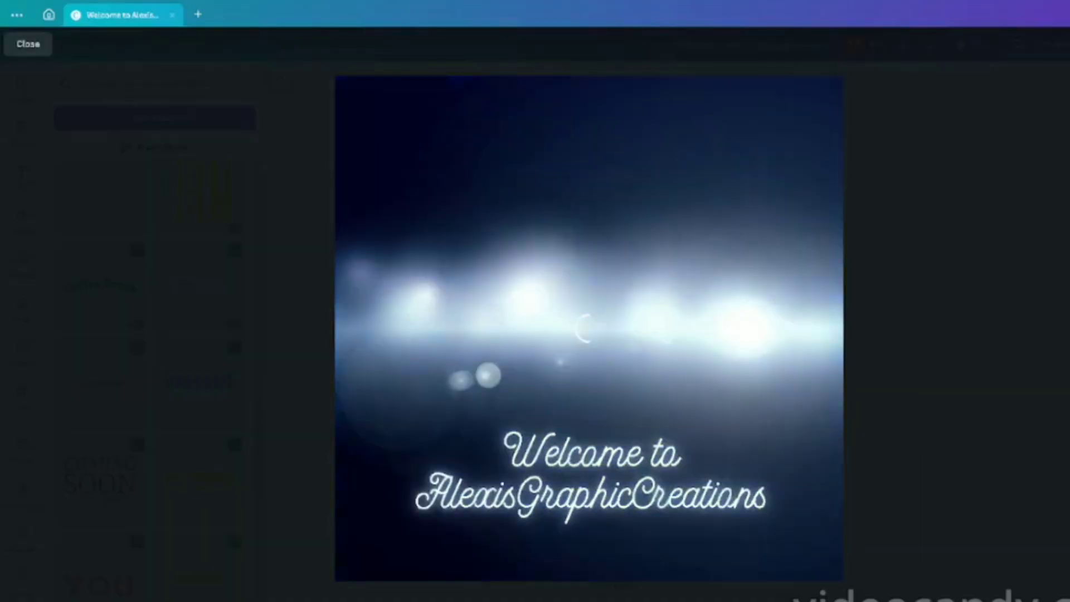
left_click(28, 43)
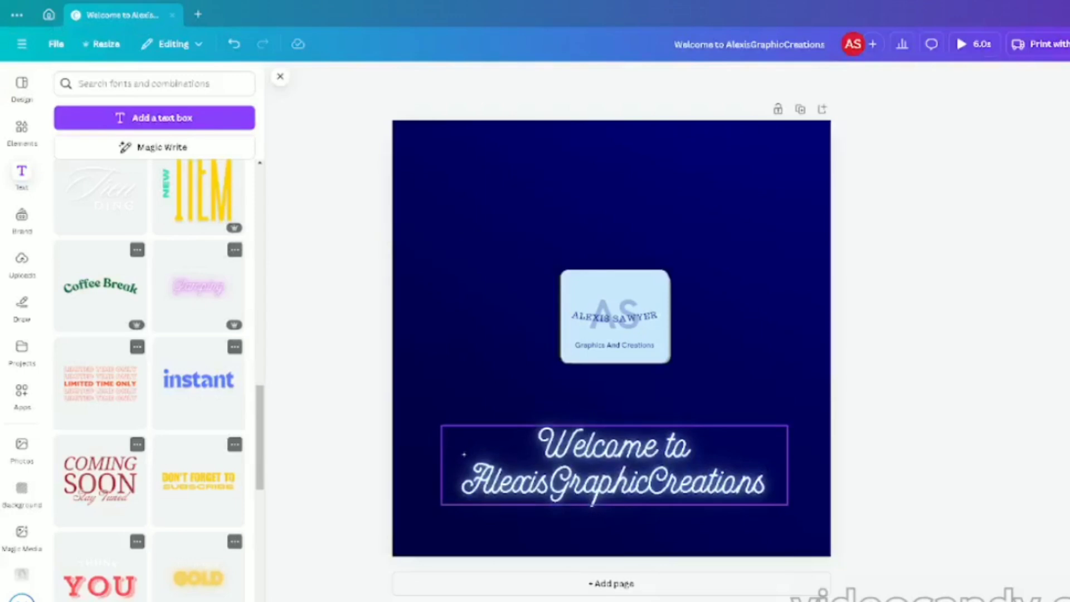